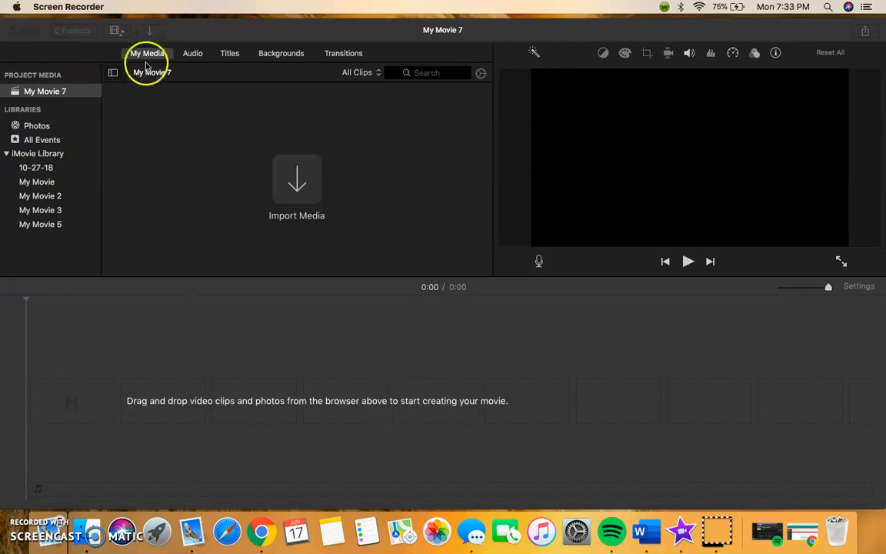
# - Open the Import Media dialog and browse into the Charlottes Web folder on the Desktop
pyautogui.click(198, 30)
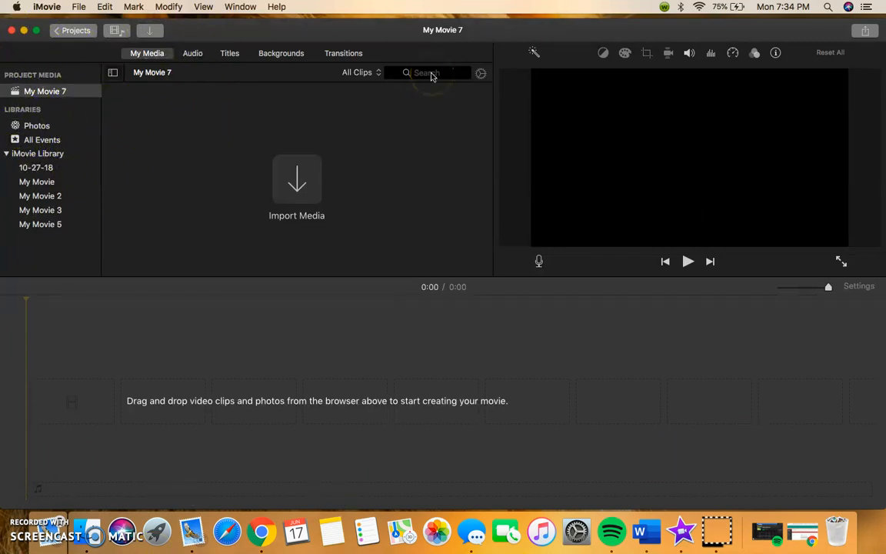
pyautogui.click(80, 7)
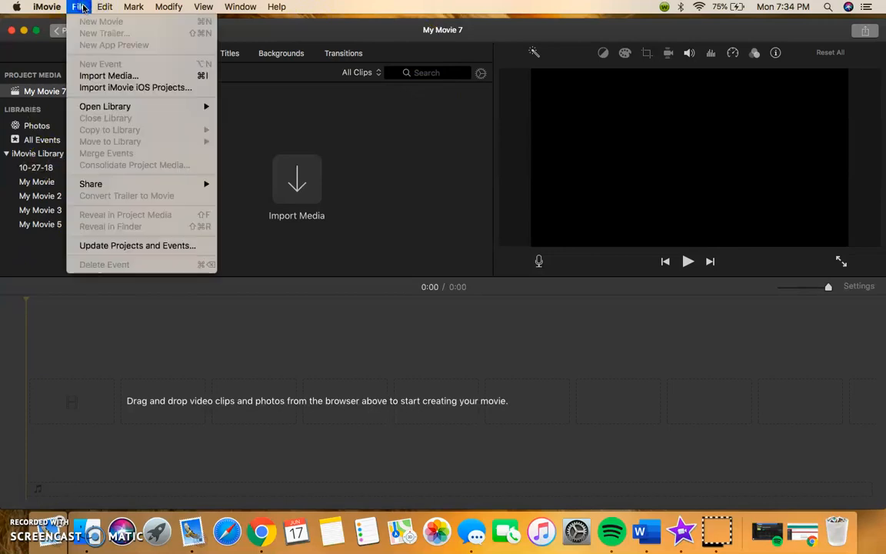
pyautogui.click(123, 77)
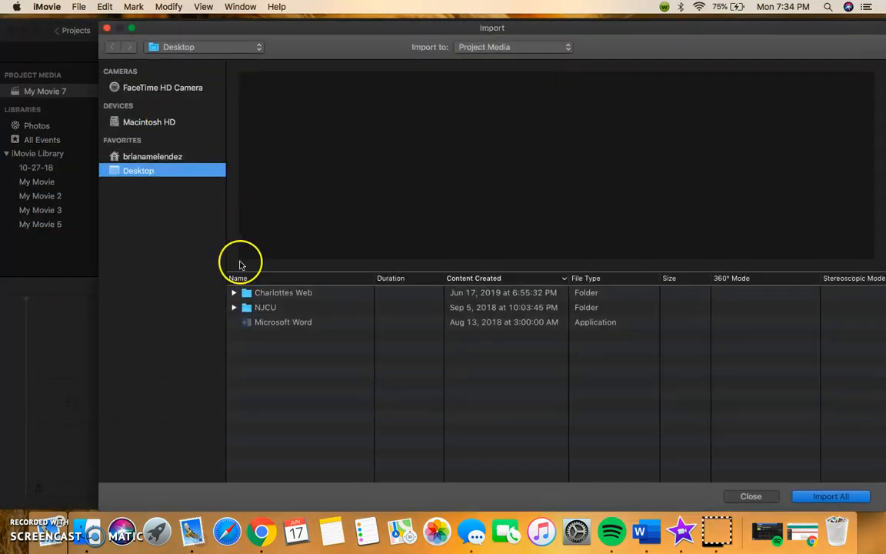
pyautogui.click(293, 293)
pyautogui.doubleClick(293, 293)
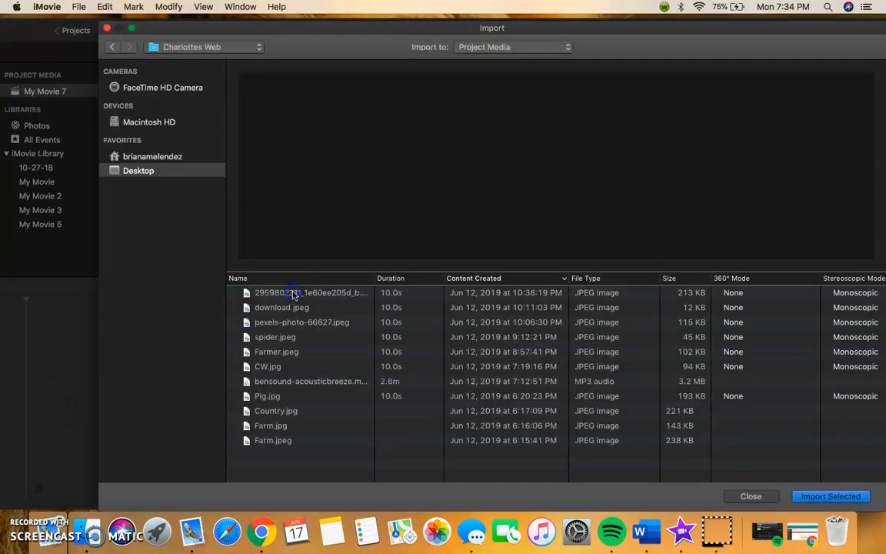
# - Select every image and audio file in the Charlottes Web folder and import them into the project
pyautogui.click(293, 295)
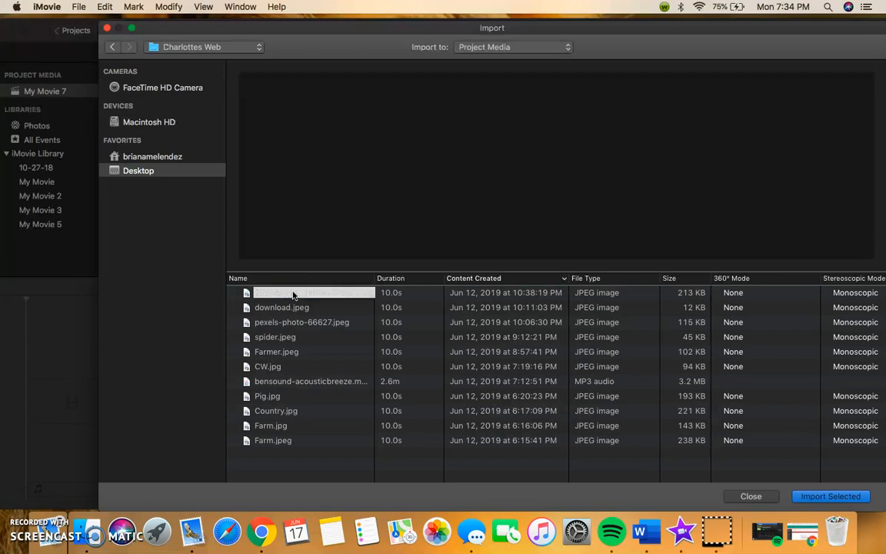
pyautogui.keyDown('shift'); pyautogui.click(285, 308); pyautogui.keyUp('shift')
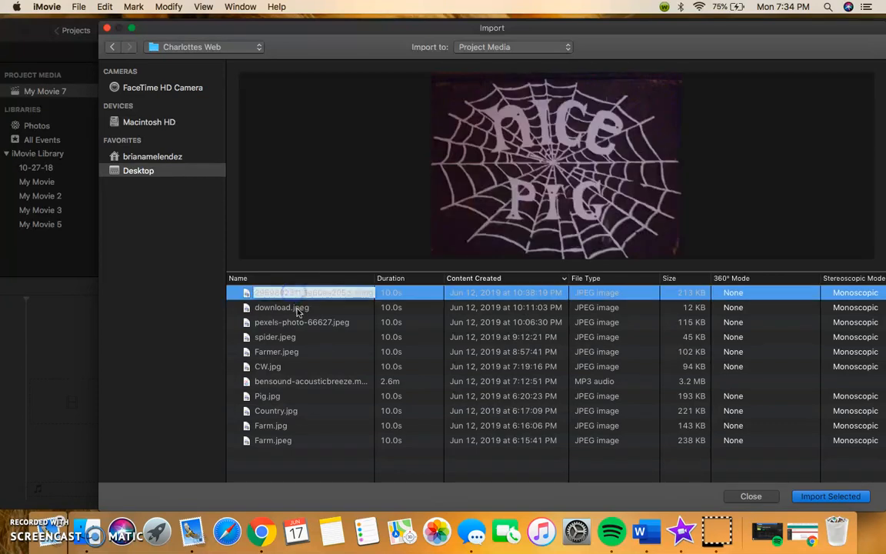
pyautogui.keyDown('shift'); pyautogui.click(303, 324); pyautogui.keyUp('shift')
pyautogui.keyDown('shift'); pyautogui.click(306, 337); pyautogui.keyUp('shift')
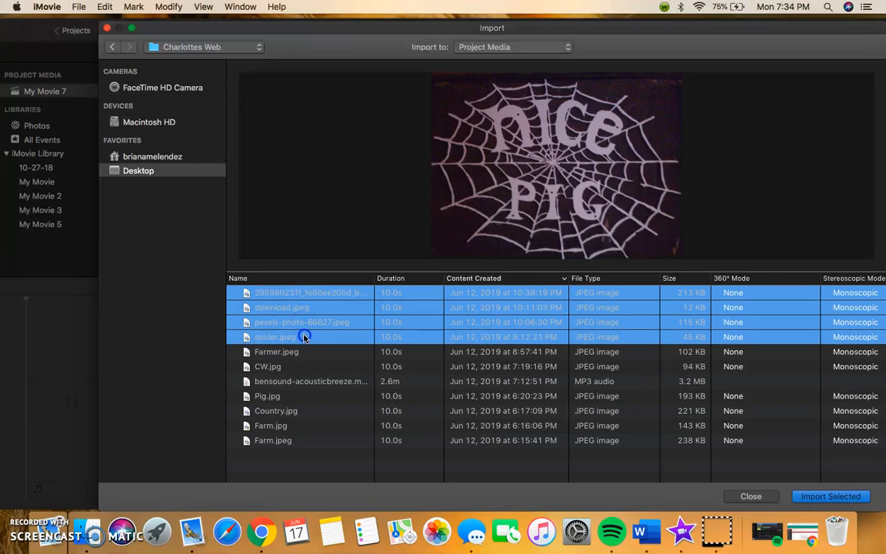
pyautogui.keyDown('shift'); pyautogui.click(306, 352); pyautogui.keyUp('shift')
pyautogui.keyDown('shift'); pyautogui.click(307, 367); pyautogui.keyUp('shift')
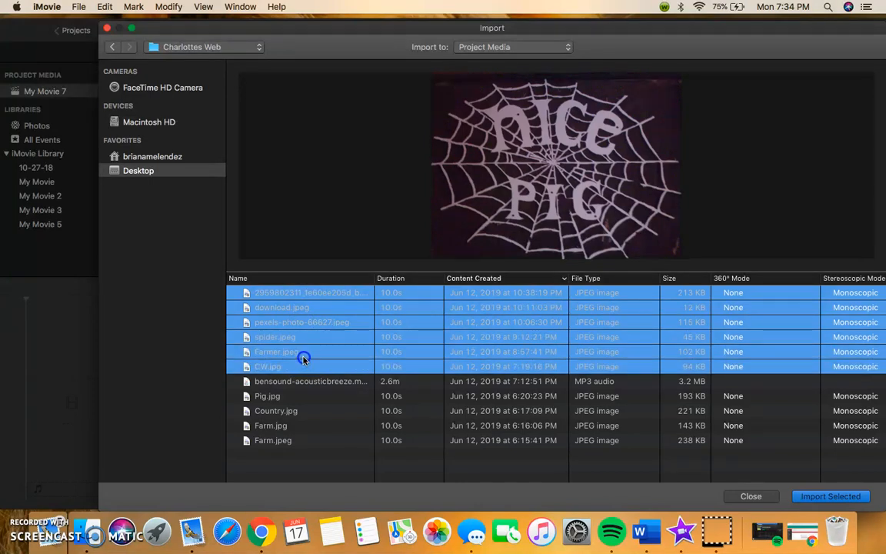
pyautogui.keyDown('shift'); pyautogui.click(305, 381); pyautogui.keyUp('shift')
pyautogui.keyDown('shift'); pyautogui.click(299, 397); pyautogui.keyUp('shift')
pyautogui.keyDown('shift'); pyautogui.click(294, 411); pyautogui.keyUp('shift')
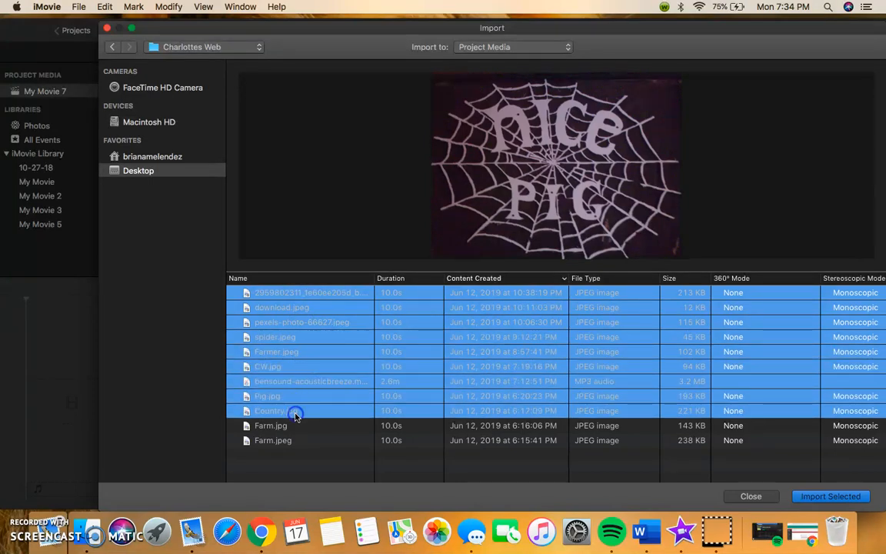
pyautogui.keyDown('shift'); pyautogui.click(294, 426); pyautogui.keyUp('shift')
pyautogui.keyDown('shift'); pyautogui.click(295, 440); pyautogui.keyUp('shift')
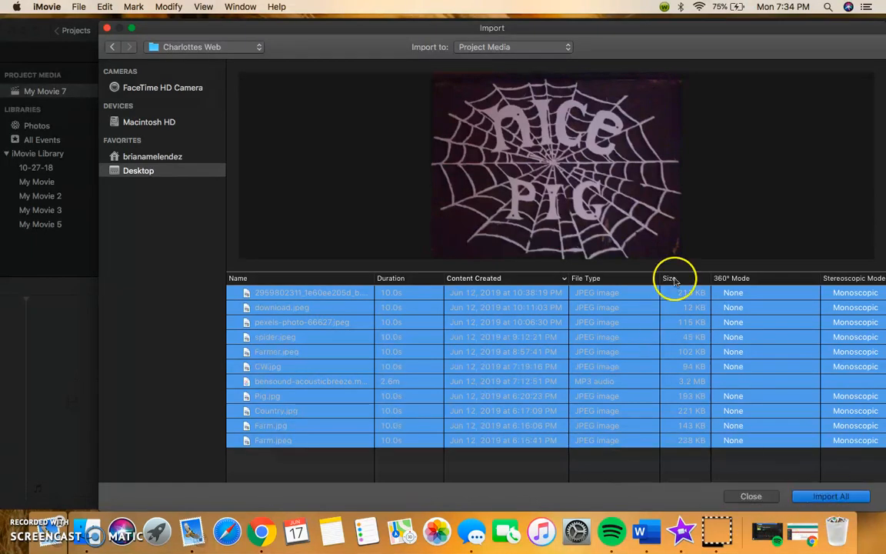
pyautogui.click(825, 499)
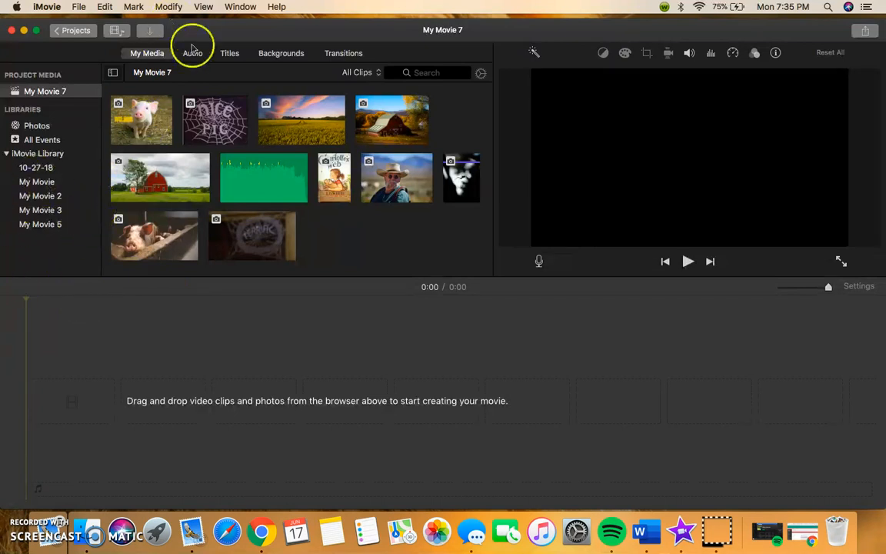
# - Browse the Backgrounds library's maps, textures and solid colour options
pyautogui.click(281, 52)
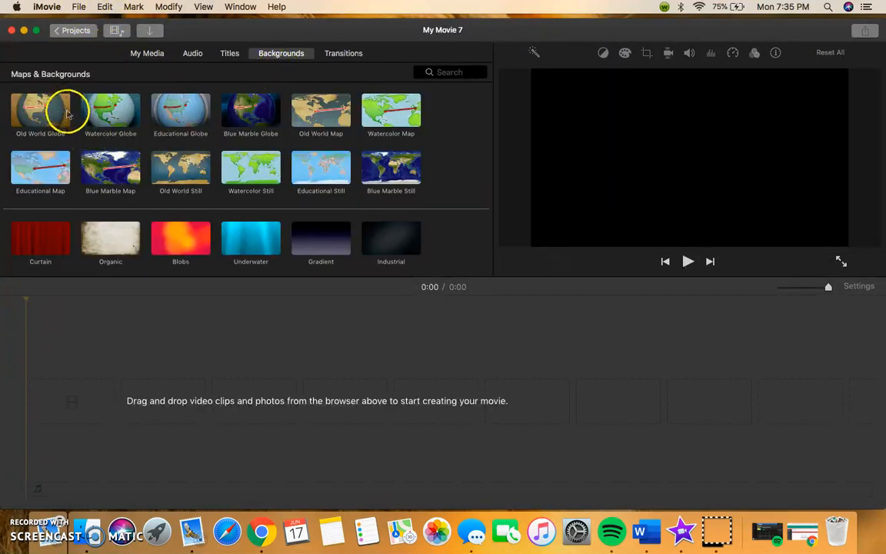
pyautogui.scroll(-2, 73, 131)
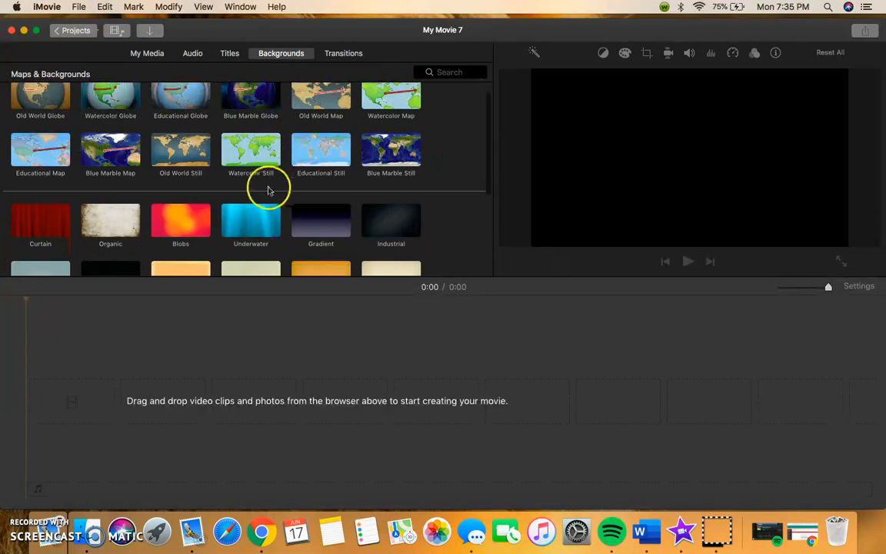
pyautogui.scroll(-3, 269, 190)
pyautogui.scroll(-3, 132, 184)
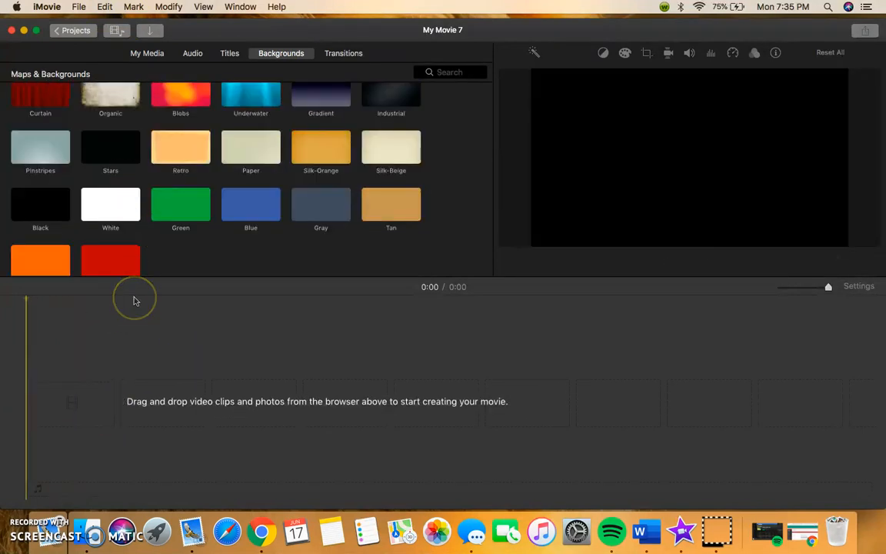
pyautogui.scroll(2, 151, 183)
pyautogui.scroll(4, 151, 182)
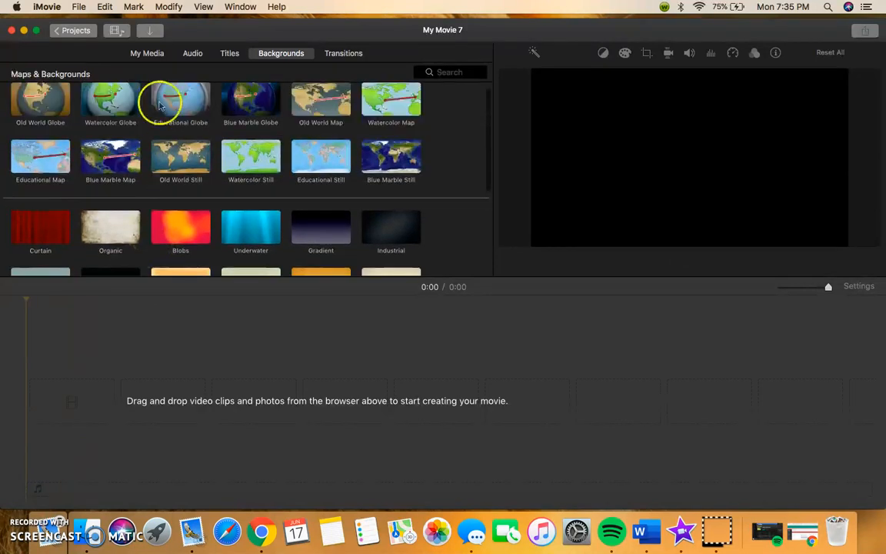
# - Add the sunset wheat field photo from the project media to the start of the timeline
pyautogui.click(156, 54)
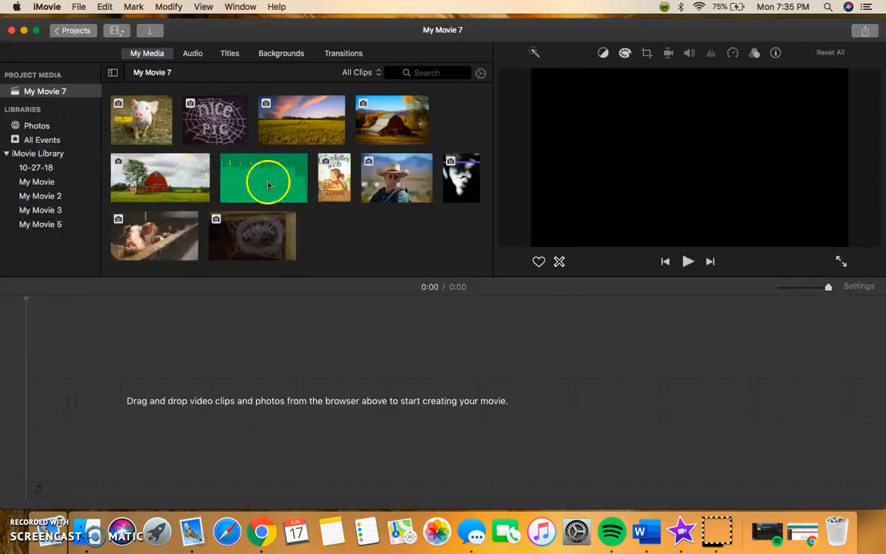
pyautogui.moveTo(329, 122); pyautogui.dragTo(69, 413)
pyautogui.moveTo(61, 410); pyautogui.dragTo(39, 410)
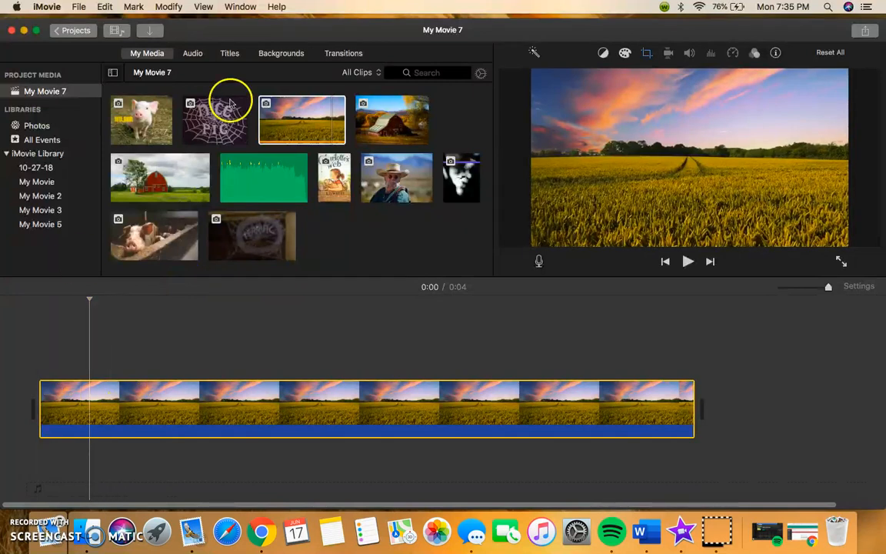
# - Add a Line title over the field clip and move it to the beginning of the timeline
pyautogui.click(231, 55)
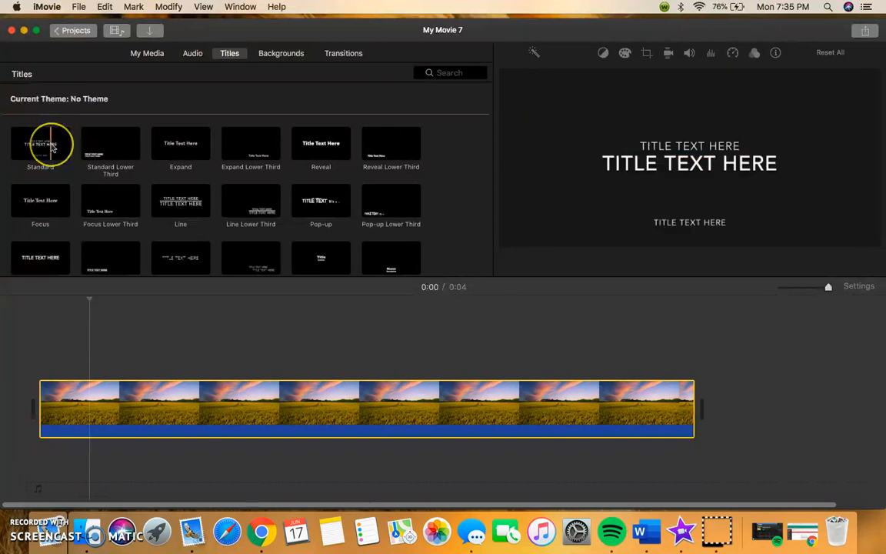
pyautogui.doubleClick(190, 212)
pyautogui.click(165, 370)
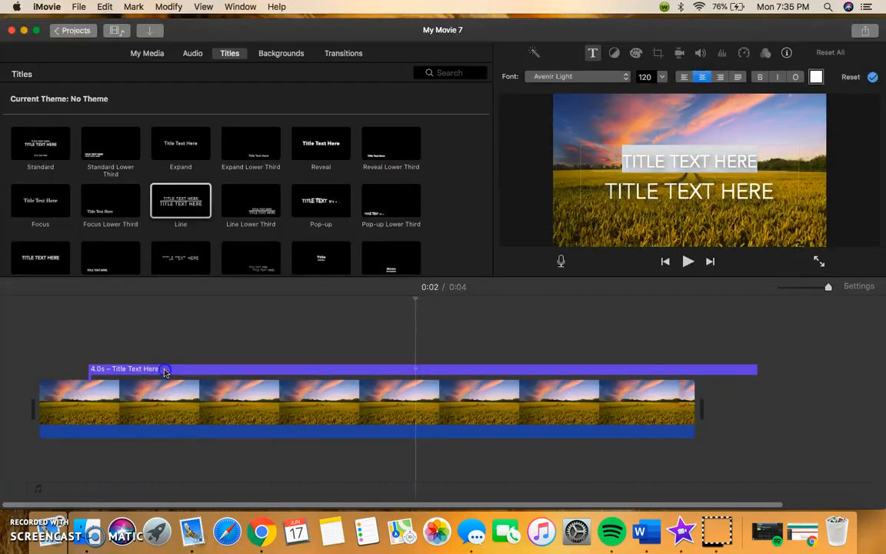
pyautogui.click(128, 370)
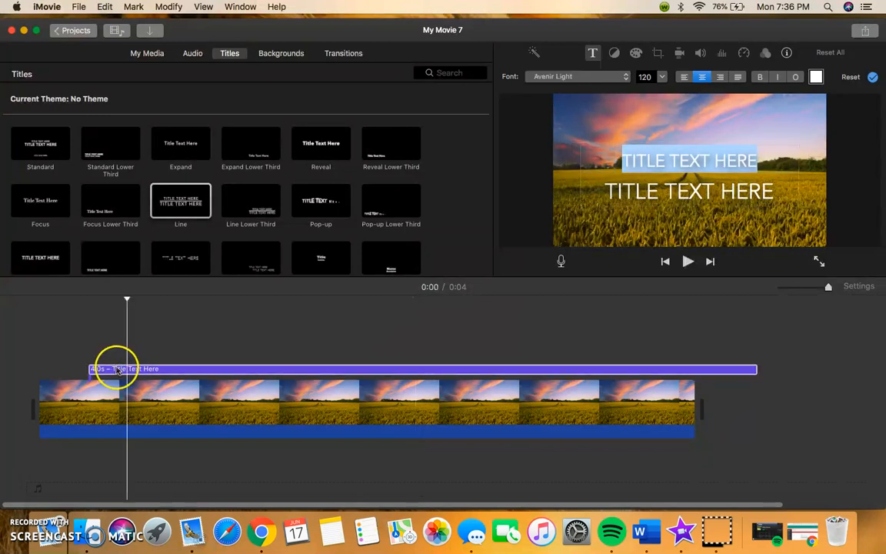
pyautogui.click(114, 370)
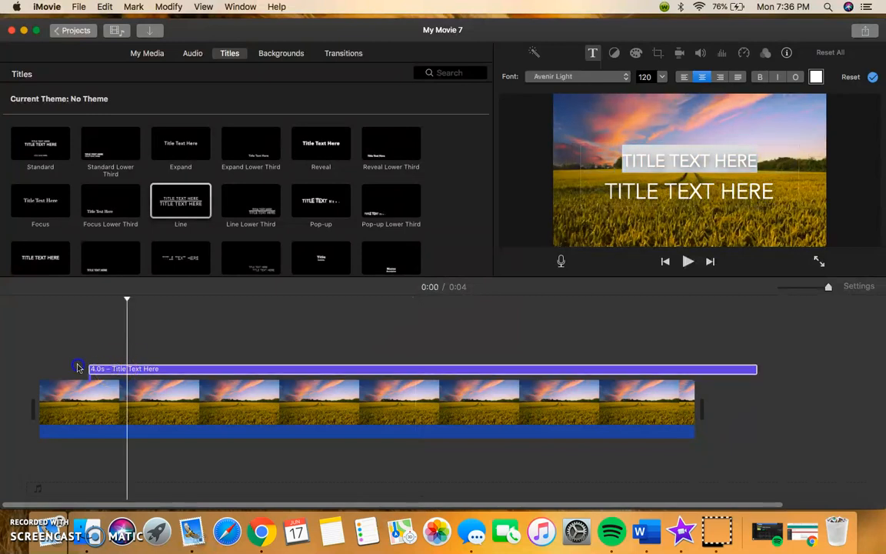
pyautogui.click(154, 419)
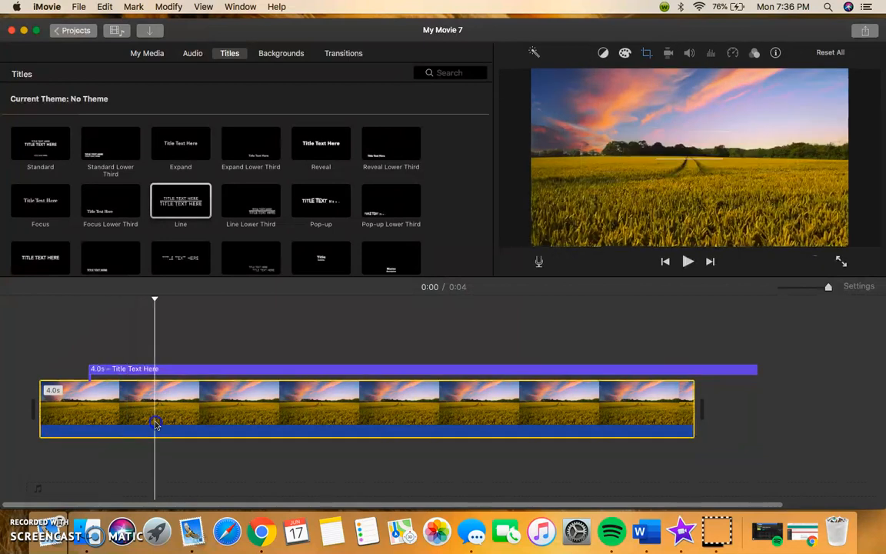
pyautogui.moveTo(177, 370); pyautogui.dragTo(138, 370)
pyautogui.click(59, 370)
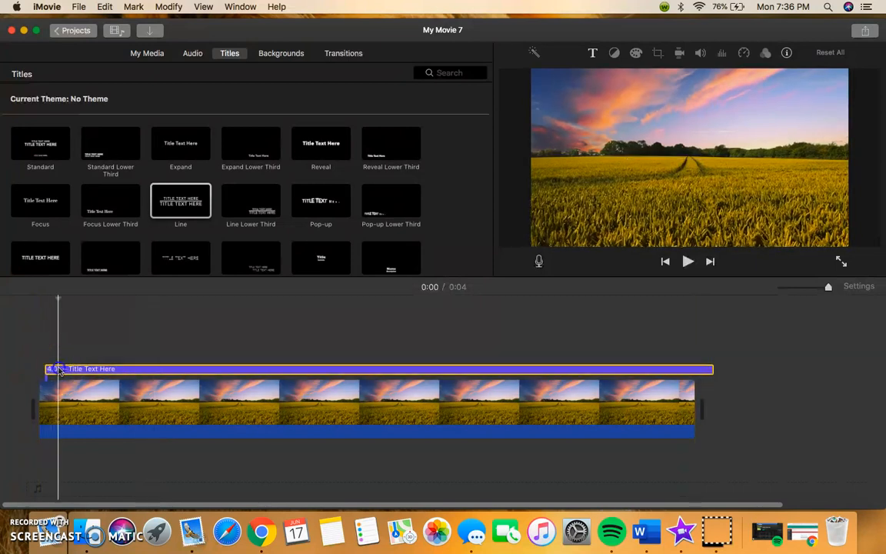
# - Replace the title's first line with CHARLOTTE'S WEB BOOK TRAILER
pyautogui.doubleClick(60, 370)
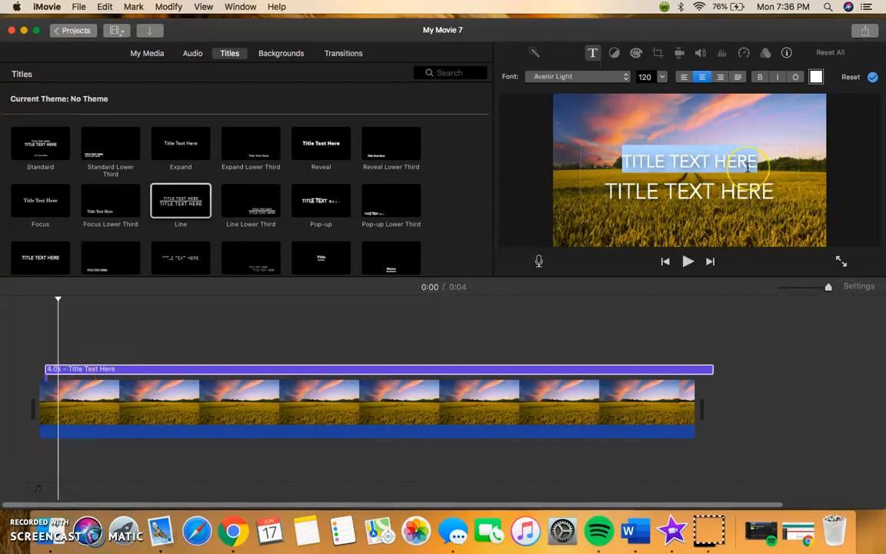
pyautogui.write('C')
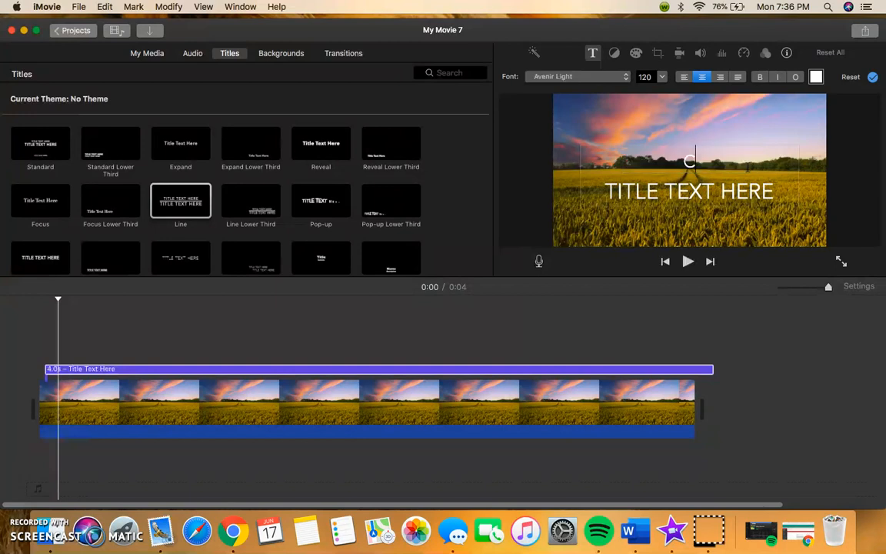
pyautogui.write("HARLOTTE'S")
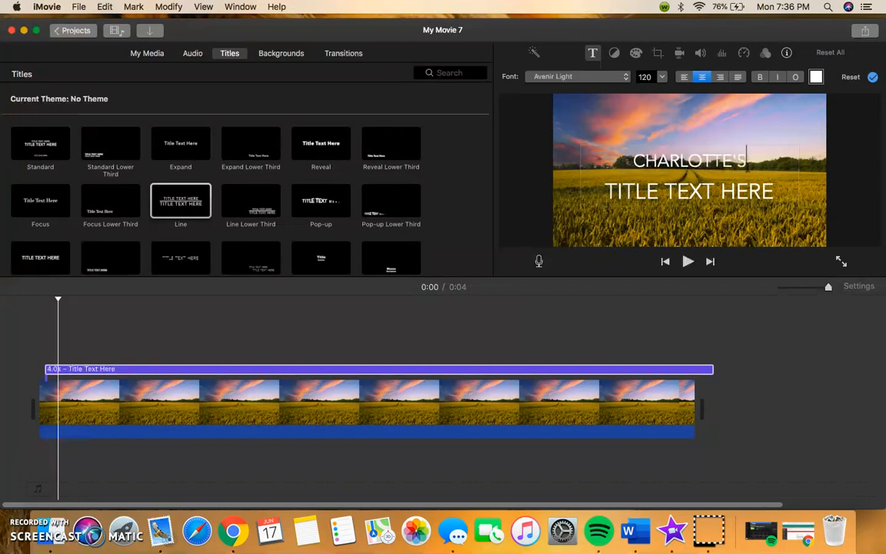
pyautogui.write(' WEB BOOK')
pyautogui.press('Return')
pyautogui.write('TRAILER')
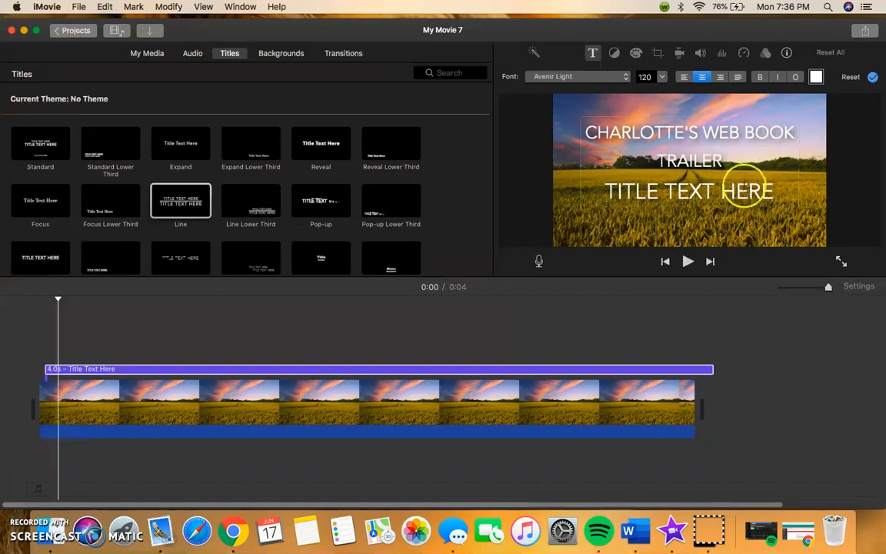
# - Replace the title's second line with BY followed by the author's name
pyautogui.click(746, 190)
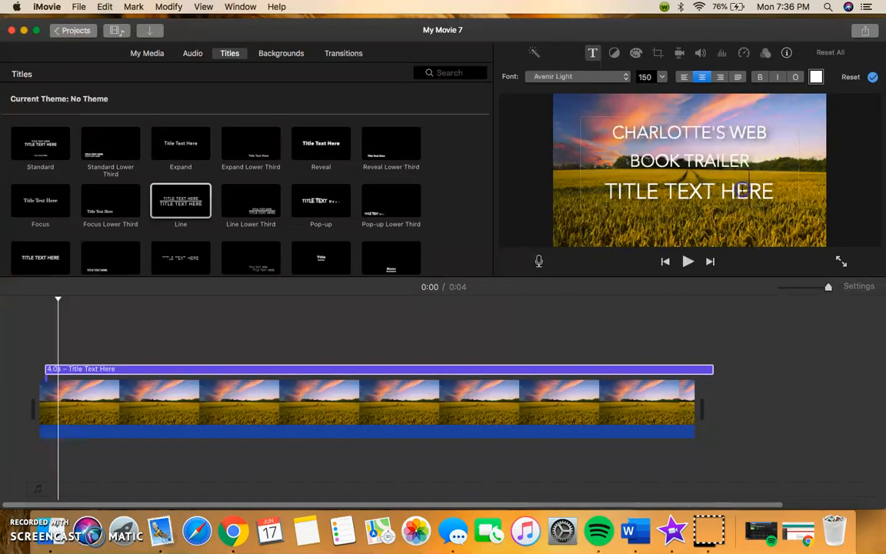
pyautogui.press('BackSpace')
pyautogui.press('BackSpace')
pyautogui.press('BackSpace')
pyautogui.press('BackSpace')
pyautogui.press('BackSpace')
pyautogui.press('BackSpace')
pyautogui.press('BackSpace')
pyautogui.press('BackSpace')
pyautogui.press('BackSpace')
pyautogui.press('BackSpace')
pyautogui.press('BackSpace')
pyautogui.press('BackSpace')
pyautogui.press('BackSpace')
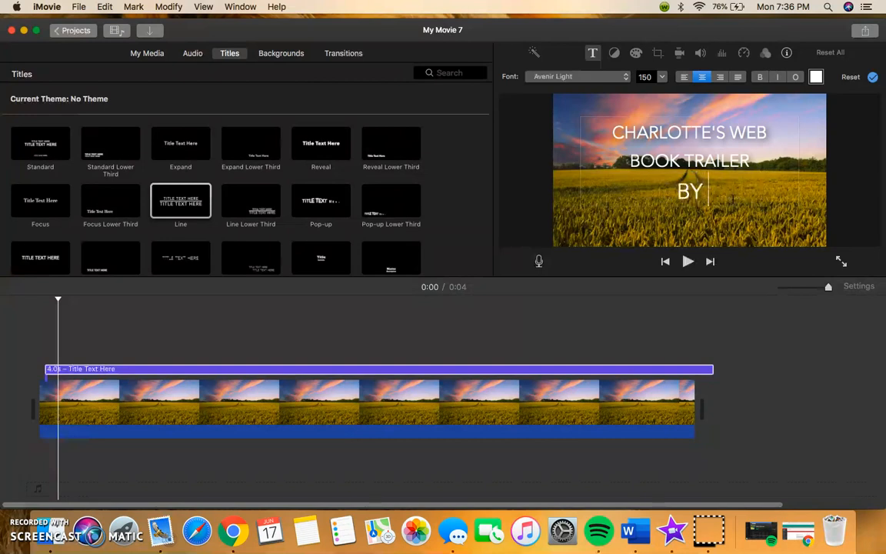
pyautogui.write('MISS MELENDEX')
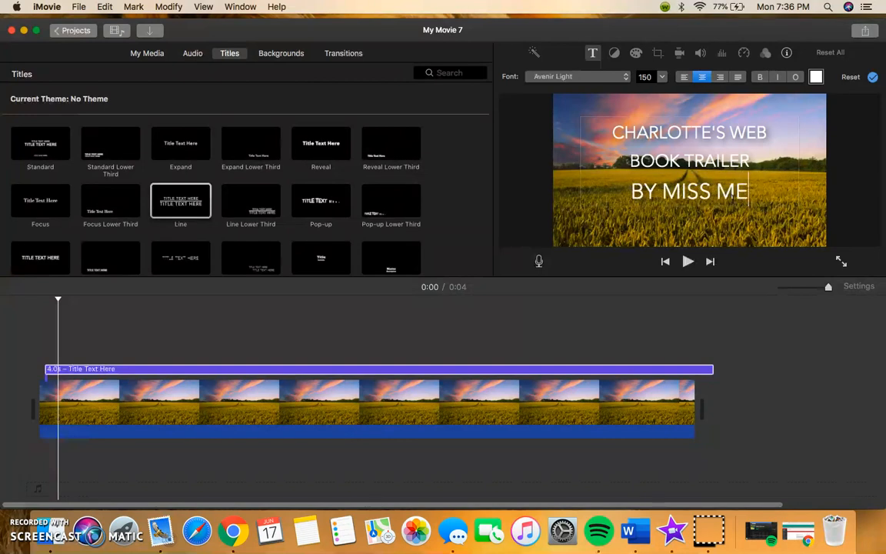
pyautogui.press('BackSpace')
pyautogui.write('Z')
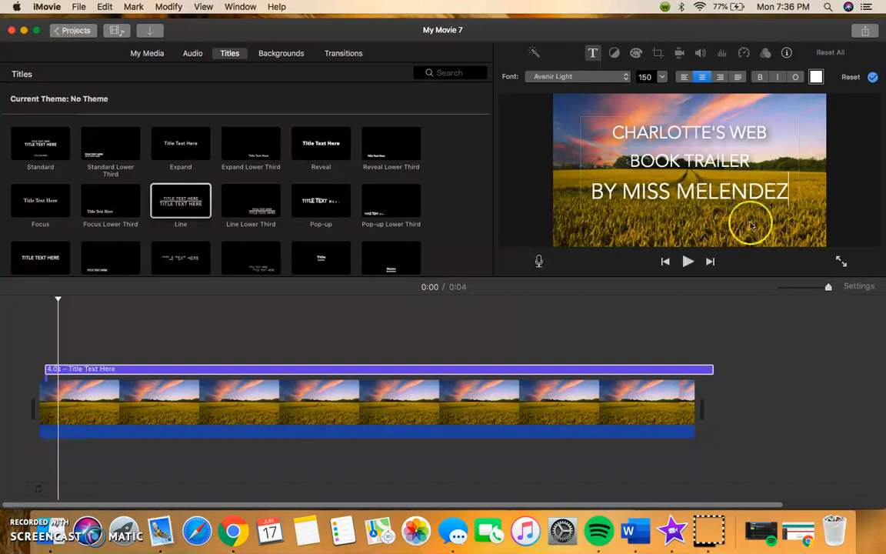
# - Trim the title's end so it lines up with the end of the field clip
pyautogui.click(694, 372)
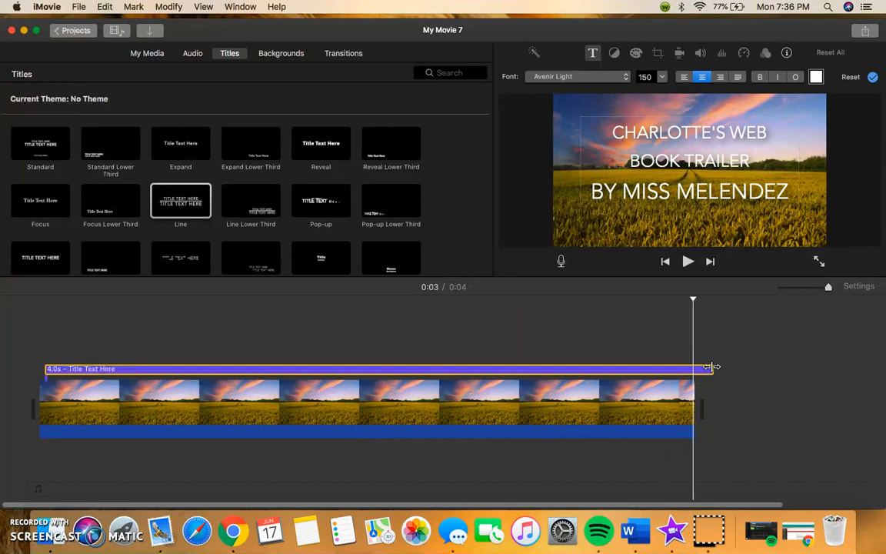
pyautogui.click(705, 373)
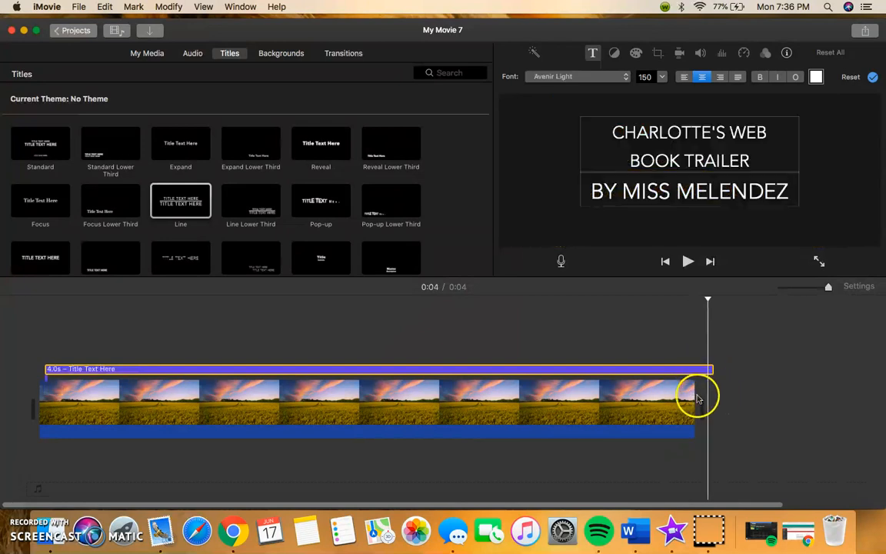
pyautogui.moveTo(712, 369); pyautogui.dragTo(691, 371)
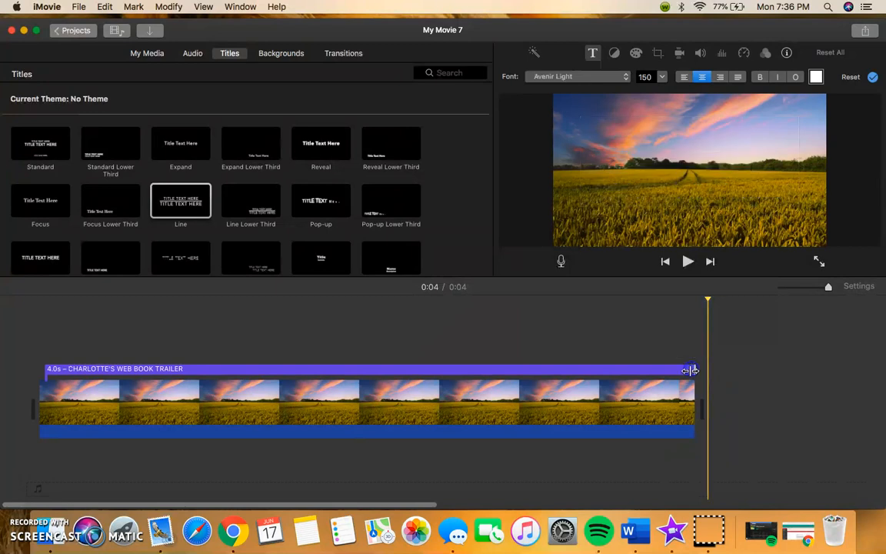
# - Play the movie from the beginning to preview the title over the field clip
pyautogui.click(604, 411)
pyautogui.moveTo(89, 404); pyautogui.dragTo(39, 399)
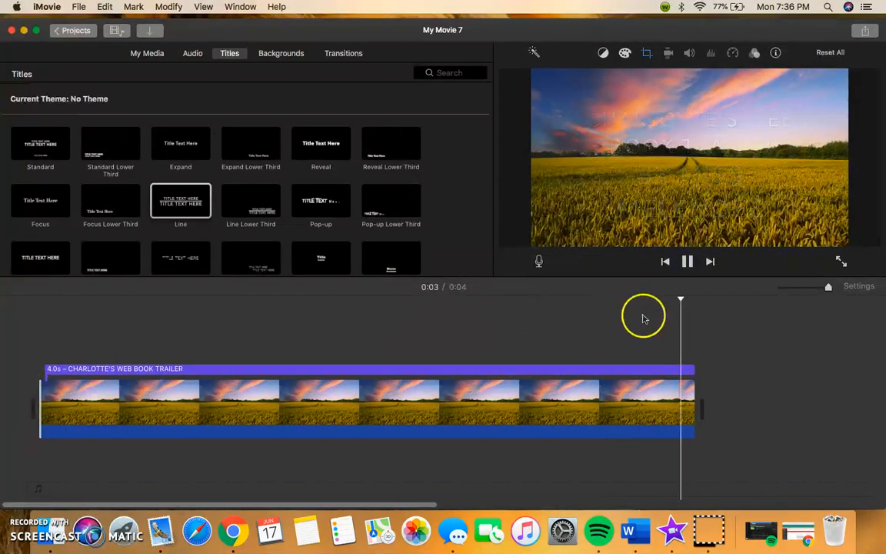
# - Replay the movie from the start to check the opening title
pyautogui.click(39, 352)
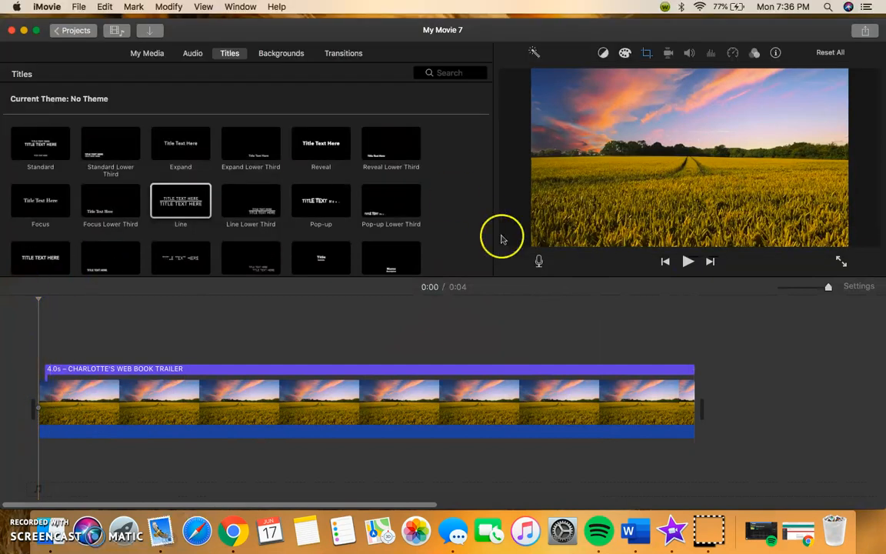
pyautogui.click(688, 261)
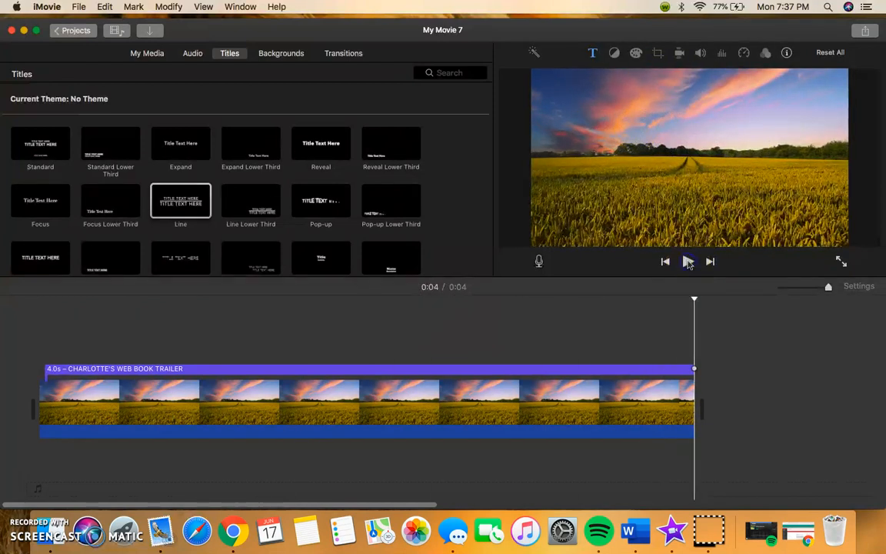
# - Browse the iTunes and Sound Effects audio libraries for music
pyautogui.click(149, 54)
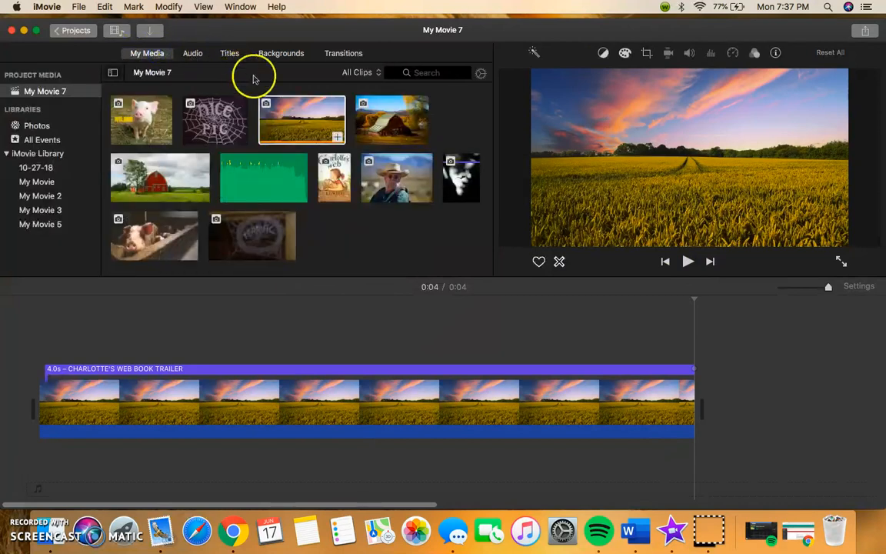
pyautogui.click(193, 55)
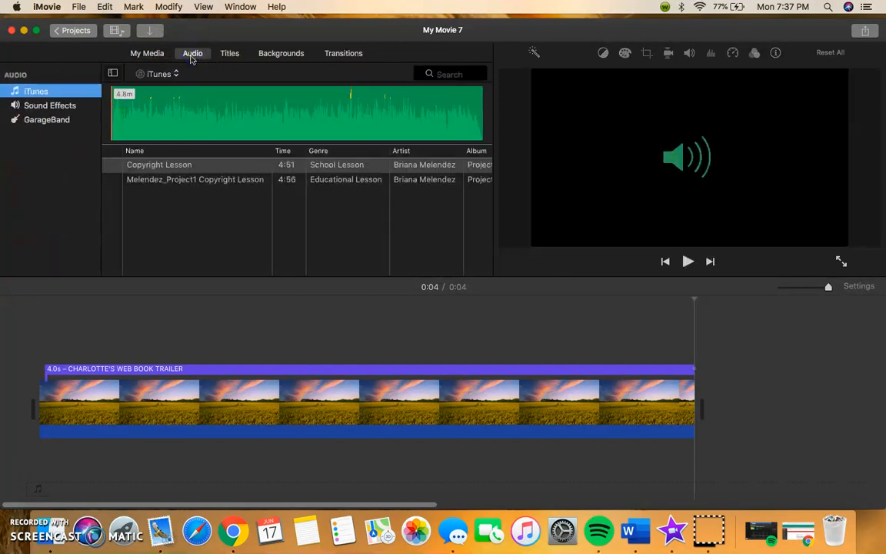
pyautogui.click(159, 74)
pyautogui.click(72, 105)
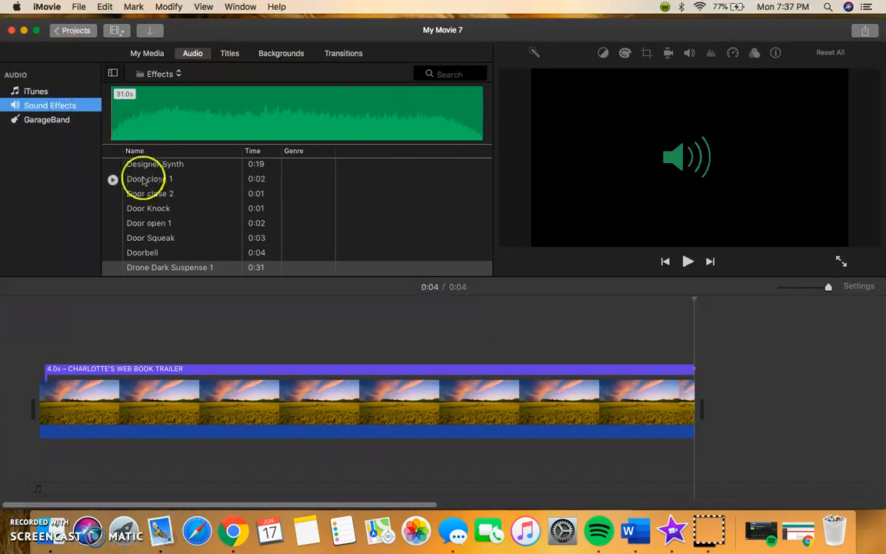
pyautogui.scroll(-2, 143, 180)
pyautogui.scroll(6, 144, 178)
# - Add the bensound-acousticbreeze music clip from the project media to the timeline as background music
pyautogui.click(148, 55)
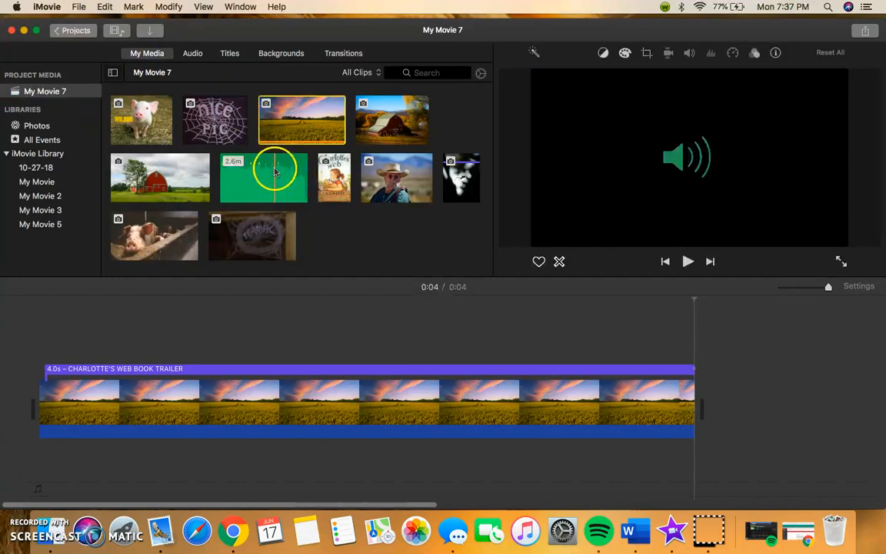
pyautogui.moveTo(253, 170); pyautogui.dragTo(71, 489)
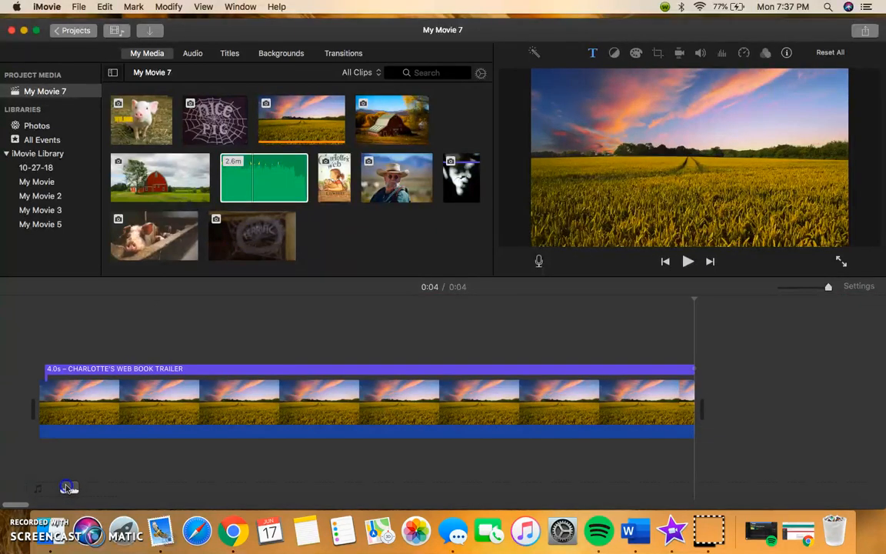
pyautogui.moveTo(267, 174); pyautogui.dragTo(140, 478)
pyautogui.moveTo(204, 481); pyautogui.dragTo(86, 473)
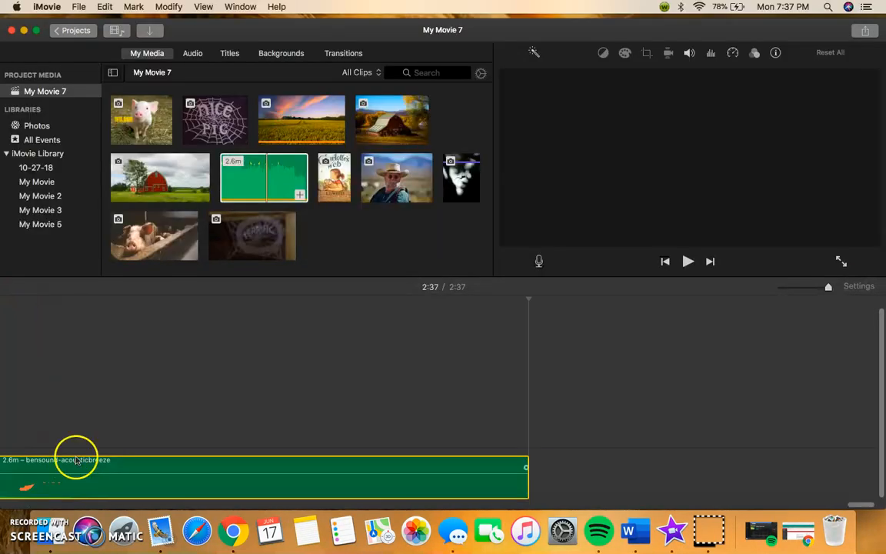
pyautogui.hscroll(-10, 63, 448)
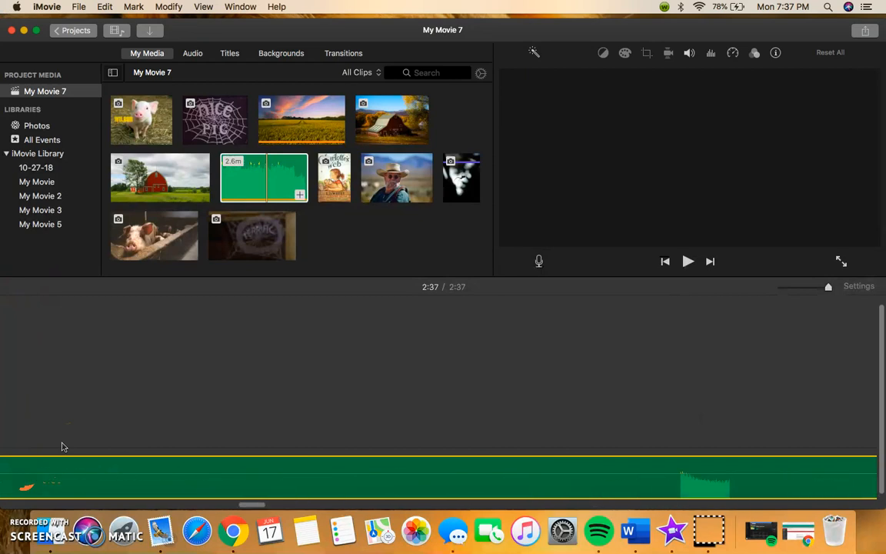
pyautogui.hscroll(-10, 64, 447)
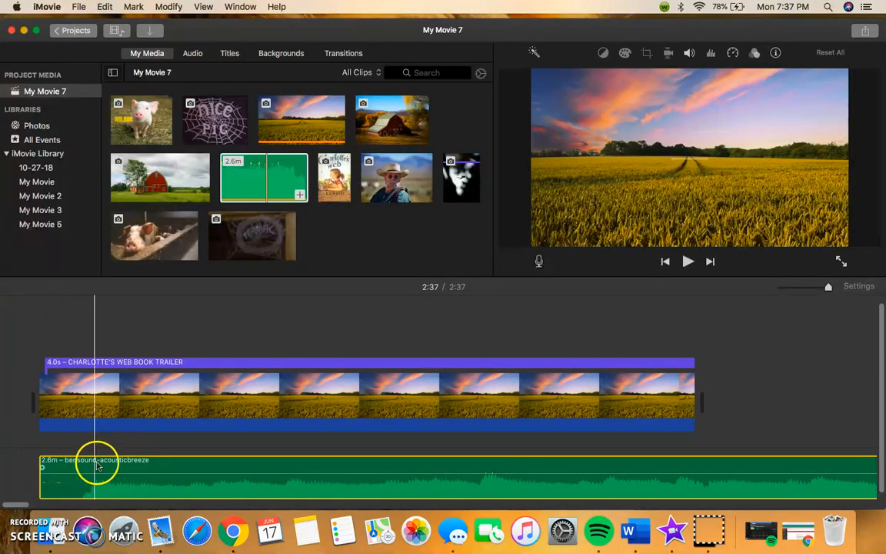
pyautogui.hscroll(5, 257, 389)
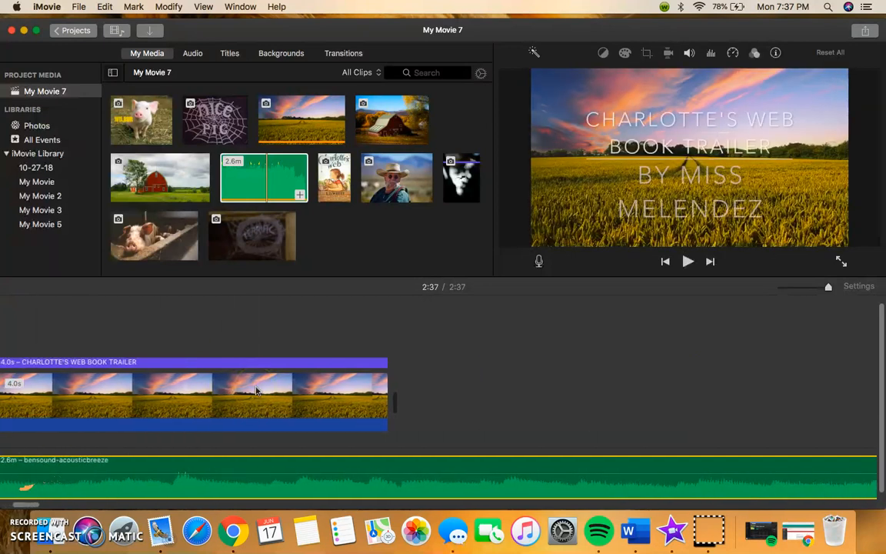
# - Append the Organic background after the field clip in the timeline
pyautogui.click(280, 54)
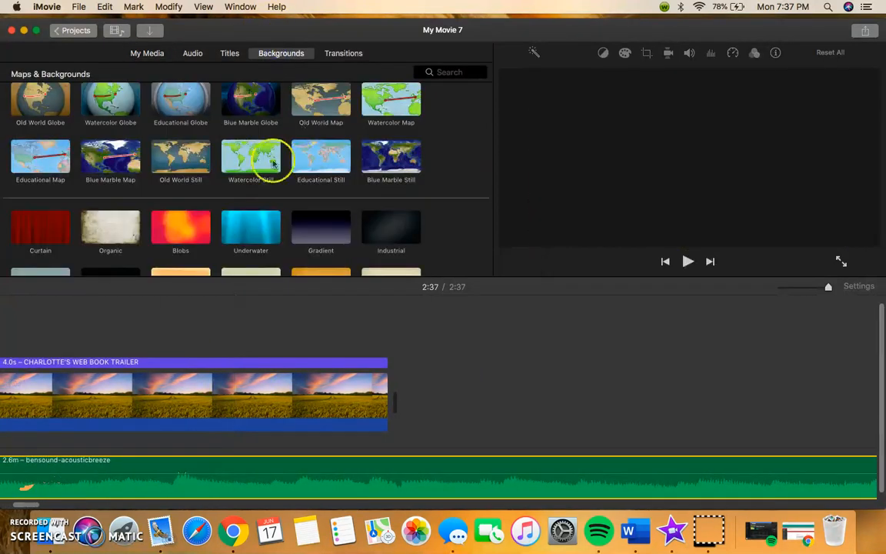
pyautogui.scroll(-2, 104, 237)
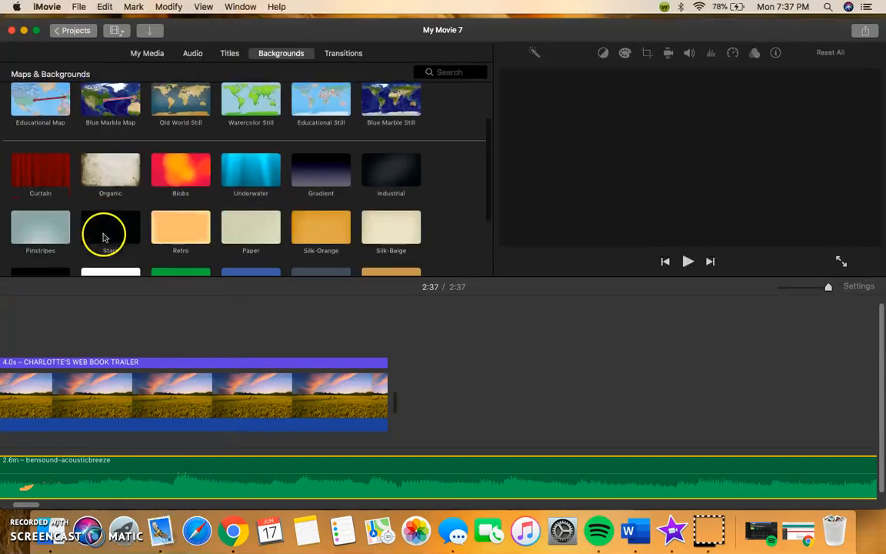
pyautogui.moveTo(130, 171); pyautogui.dragTo(409, 403)
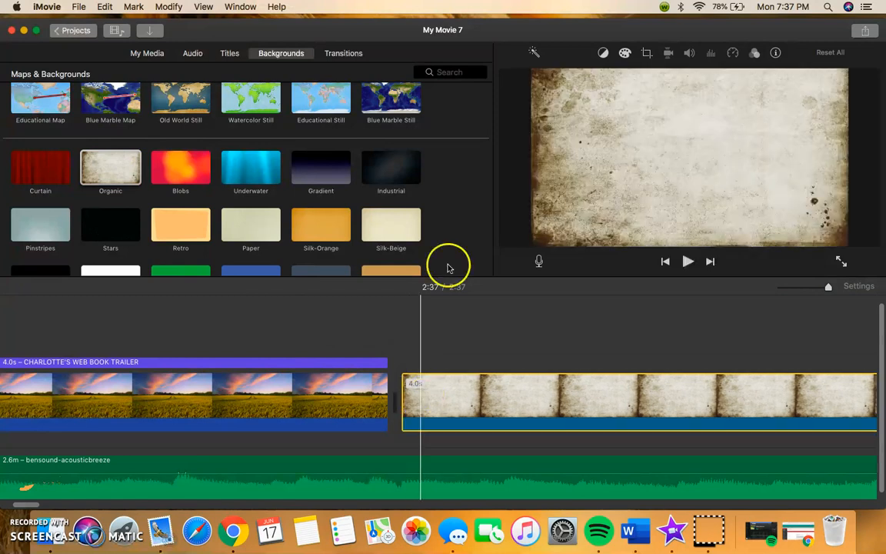
# - Add a Gravity title over the Organic background clip
pyautogui.click(230, 54)
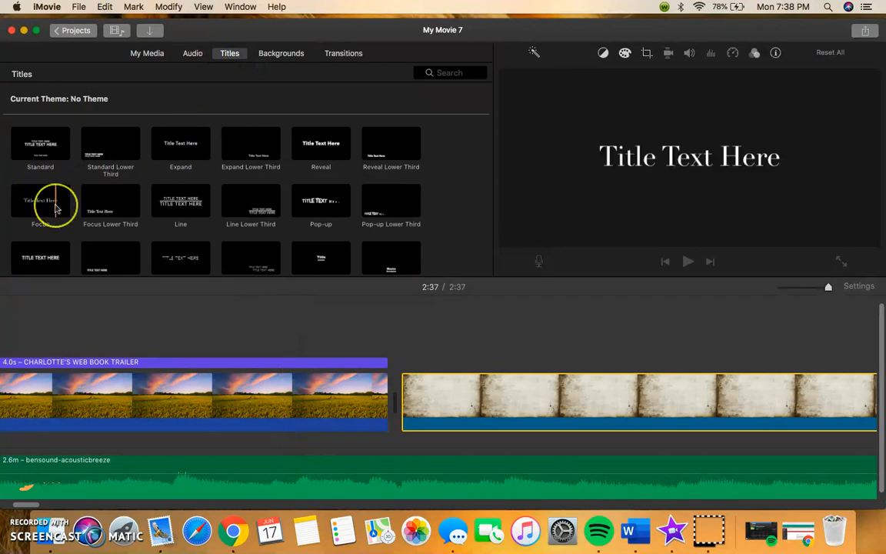
pyautogui.scroll(-1, 55, 201)
pyautogui.scroll(-1, 55, 208)
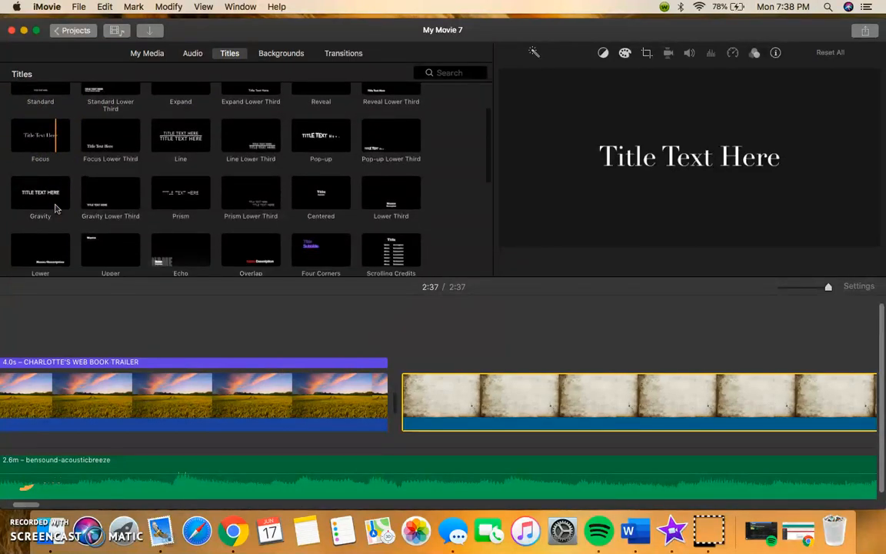
pyautogui.click(56, 192)
pyautogui.moveTo(56, 194); pyautogui.dragTo(403, 359)
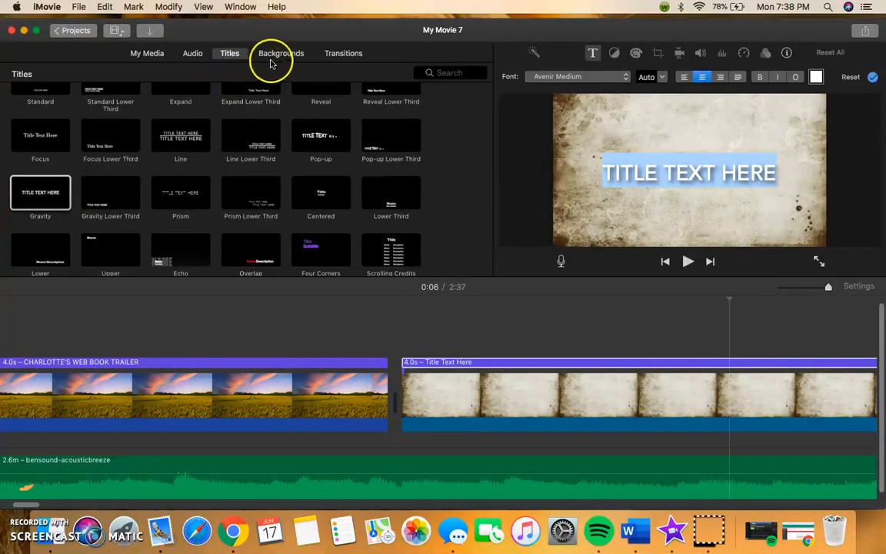
# - Replace the Gravity title text with THIS IS A STORY ABOUT A PIG NAMED WILBUR
pyautogui.click(499, 369)
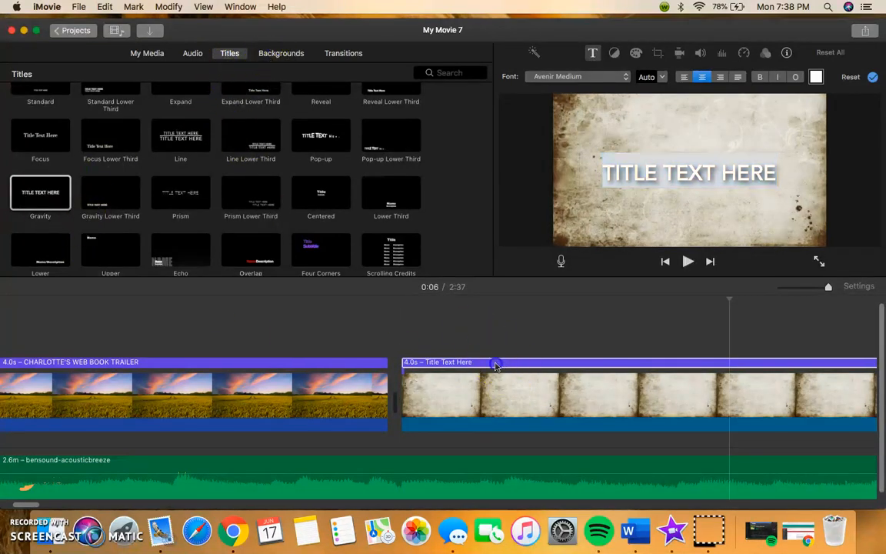
pyautogui.click(641, 188)
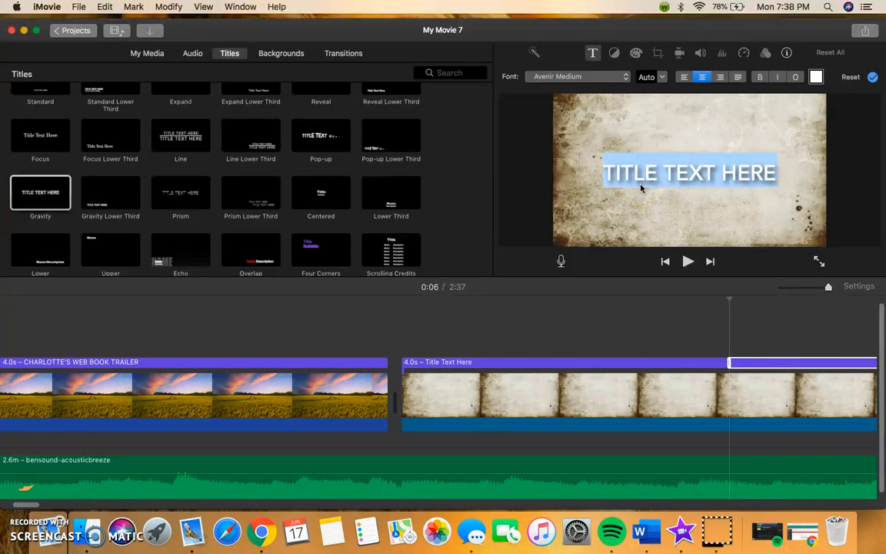
pyautogui.write('THIS IS A STORY ABOUT A PIG NAMED WILBUR')
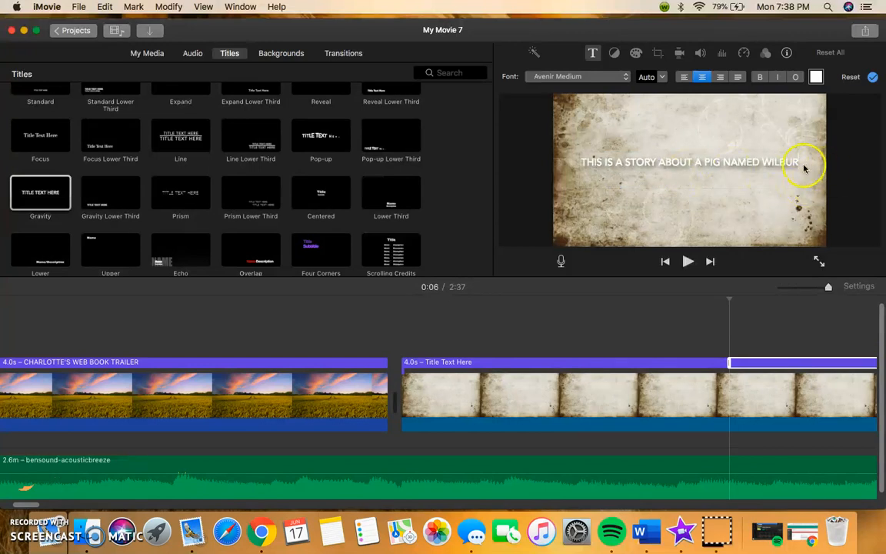
# - Set the Wilbur title's font to American Typewriter Bold, keeping it centered and bold
pyautogui.moveTo(800, 161); pyautogui.dragTo(566, 170)
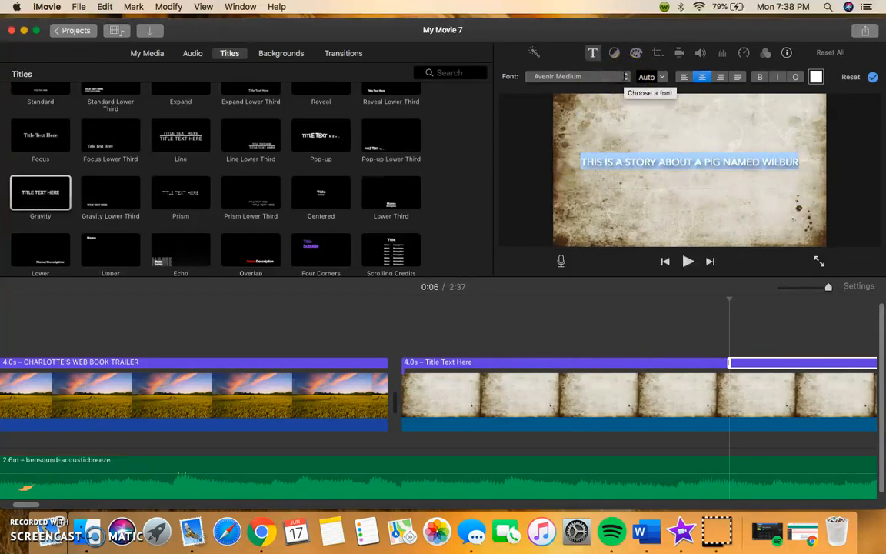
pyautogui.click(627, 77)
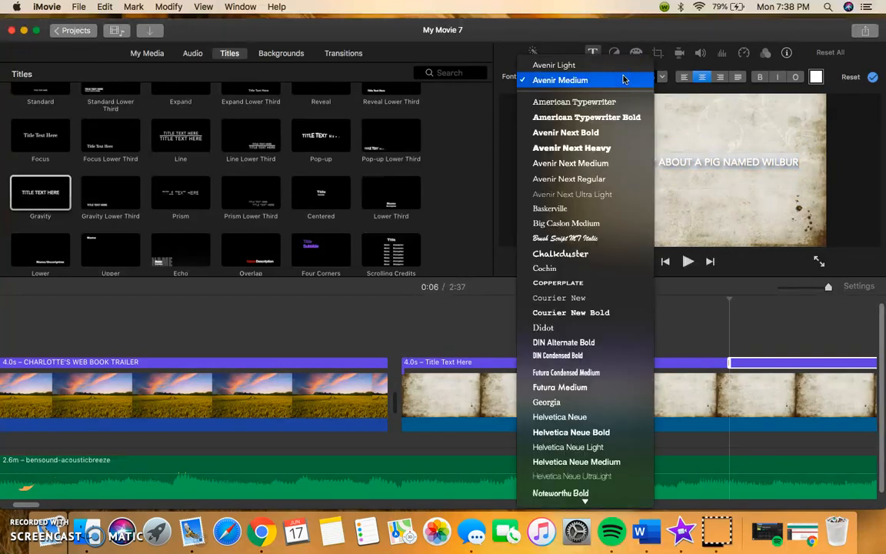
pyautogui.click(627, 119)
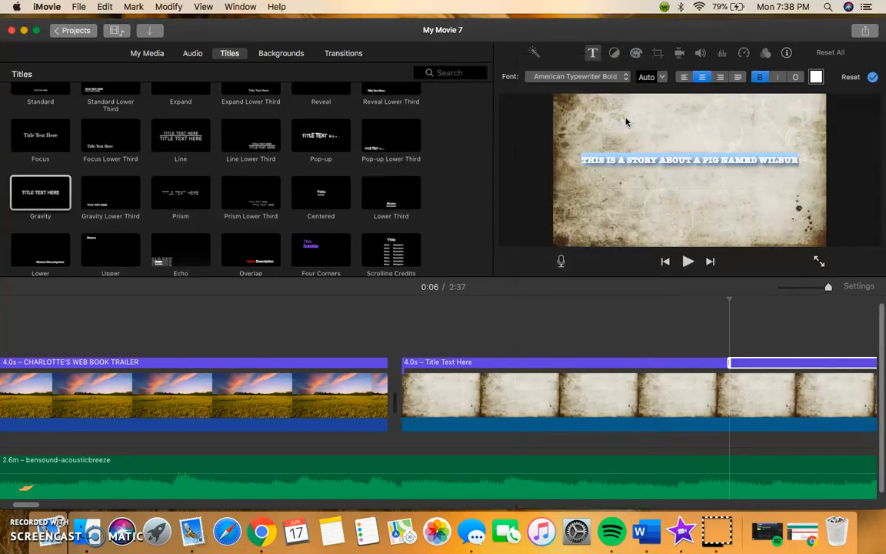
pyautogui.click(689, 79)
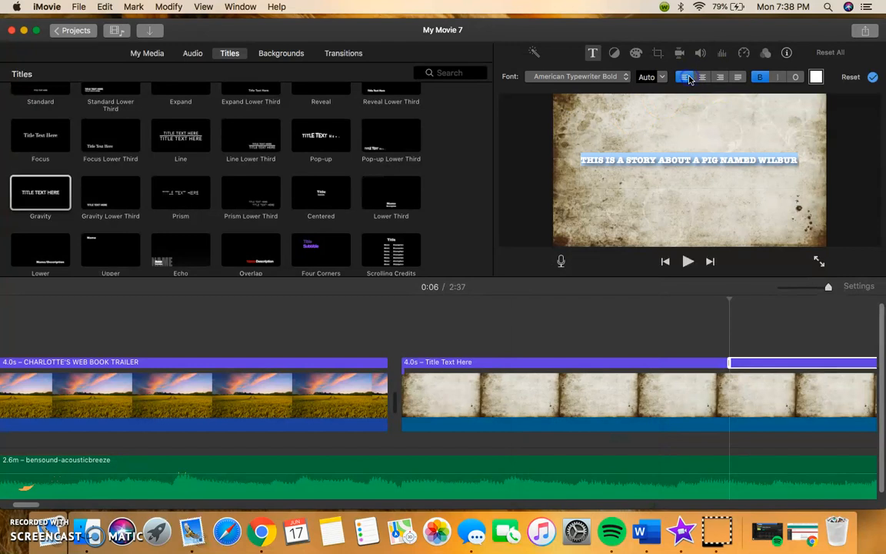
pyautogui.click(702, 77)
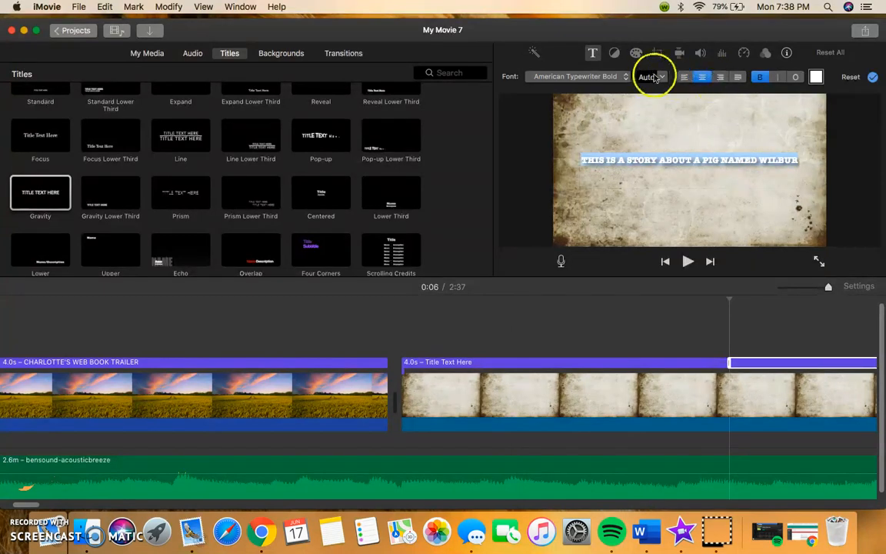
pyautogui.click(763, 82)
pyautogui.click(764, 82)
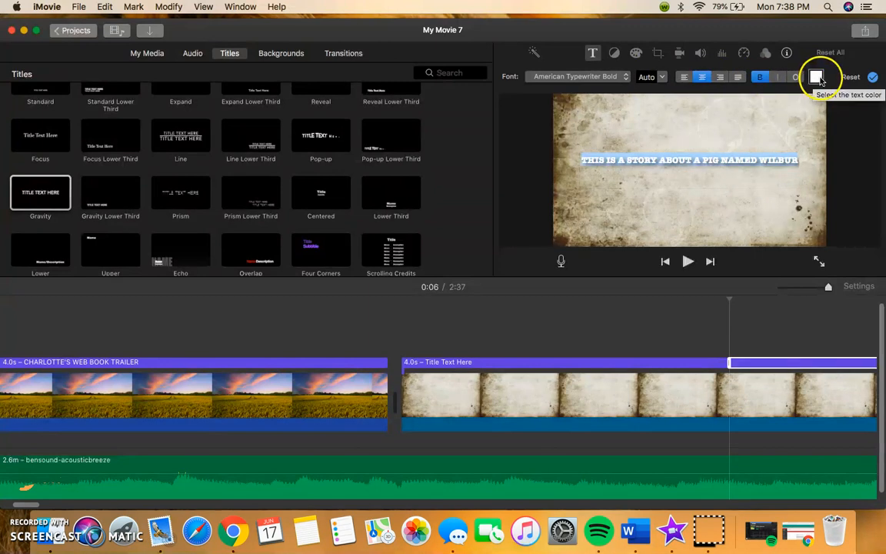
# - Change the Wilbur title's text colour to black
pyautogui.click(816, 76)
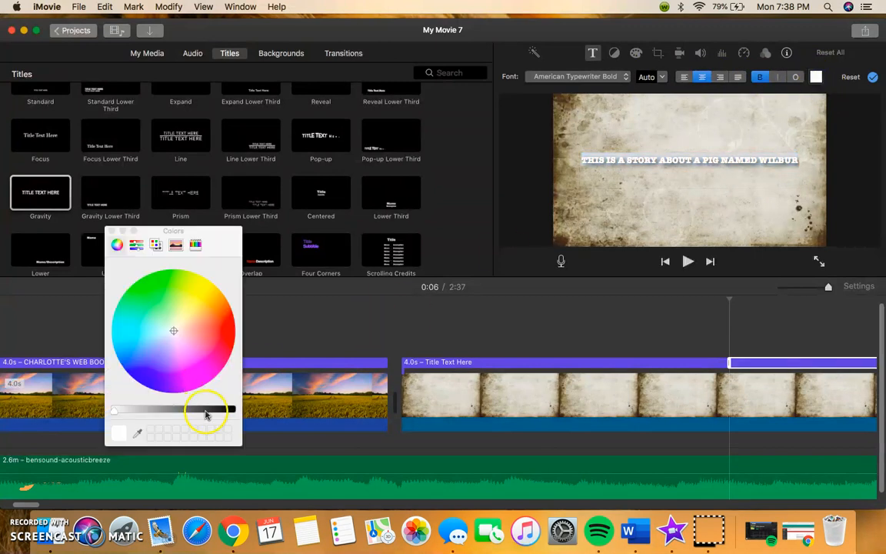
pyautogui.moveTo(227, 412); pyautogui.dragTo(233, 411)
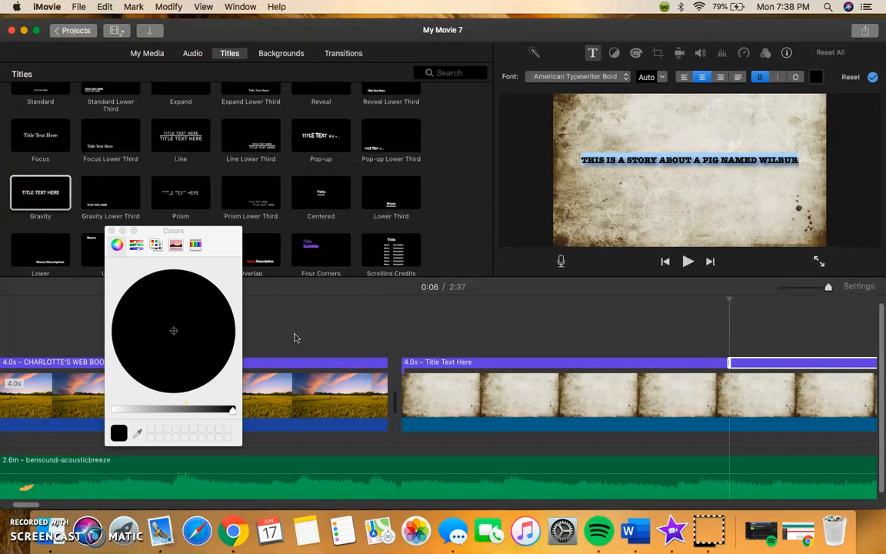
pyautogui.click(650, 199)
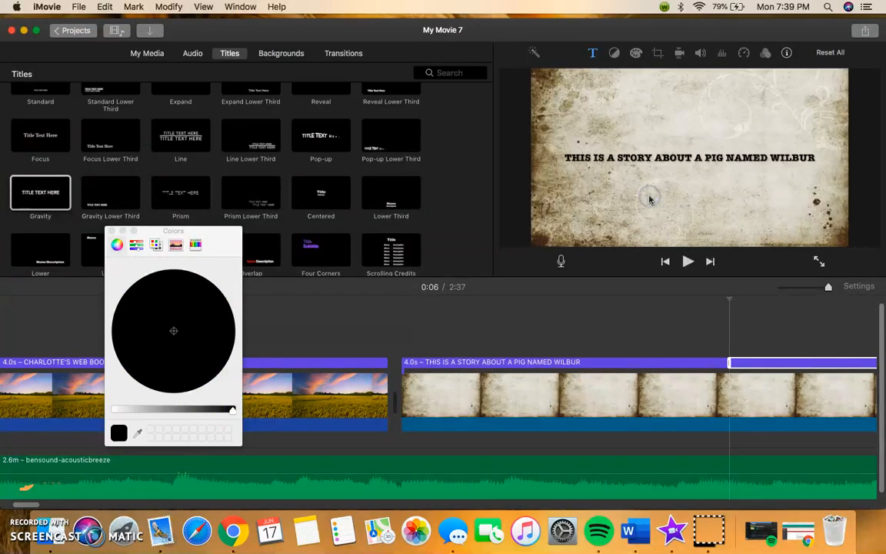
# - Delete the extra title segment over the end of the background clip
pyautogui.hscroll(9, 716, 404)
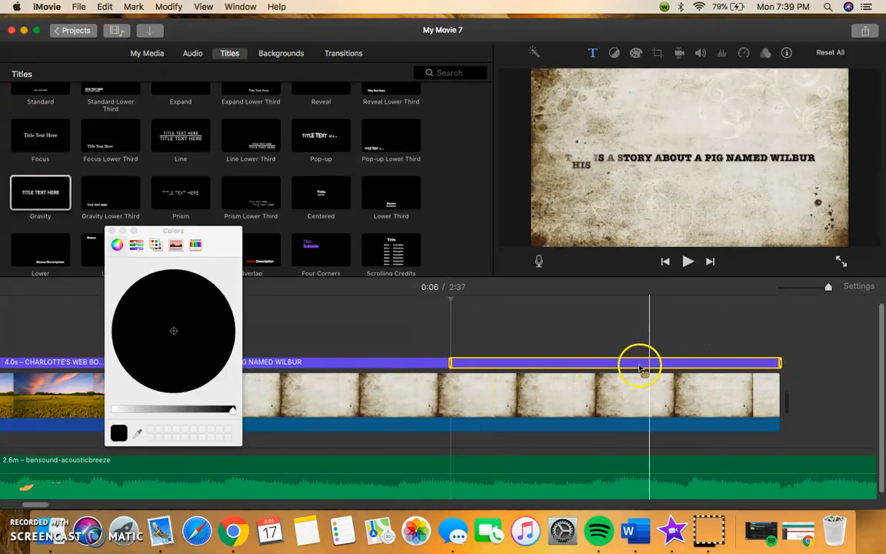
pyautogui.moveTo(42, 206); pyautogui.dragTo(483, 370)
pyautogui.rightClick(483, 369)
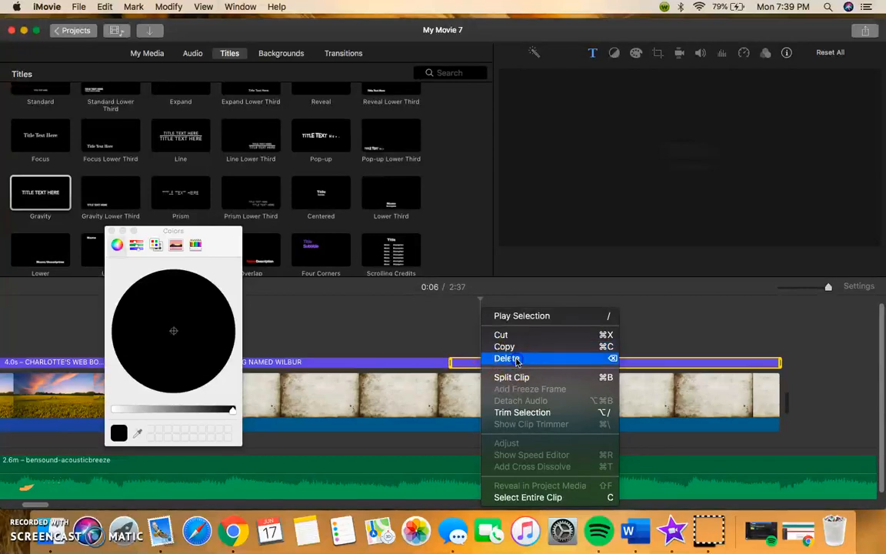
pyautogui.click(514, 358)
# - Extend the Wilbur title to the end of the Organic background clip
pyautogui.click(417, 361)
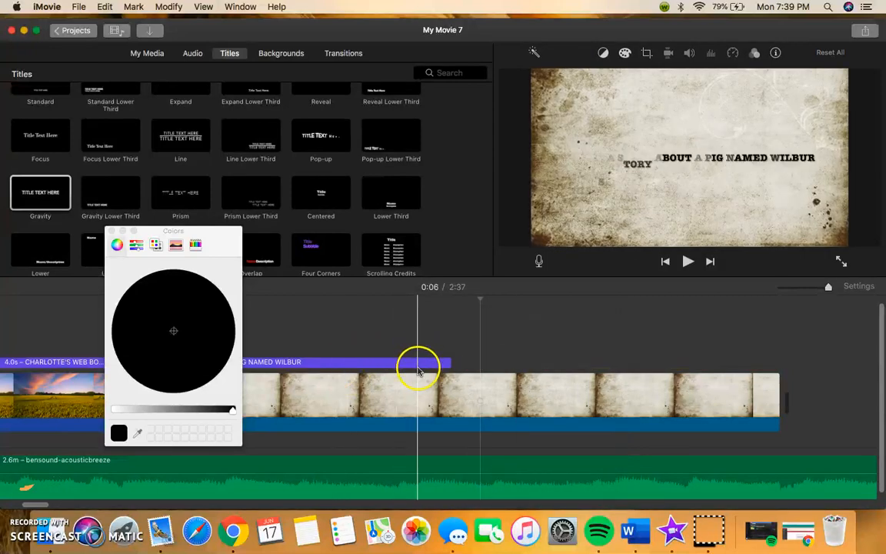
pyautogui.moveTo(450, 364); pyautogui.dragTo(780, 366)
pyautogui.click(214, 322)
pyautogui.click(31, 361)
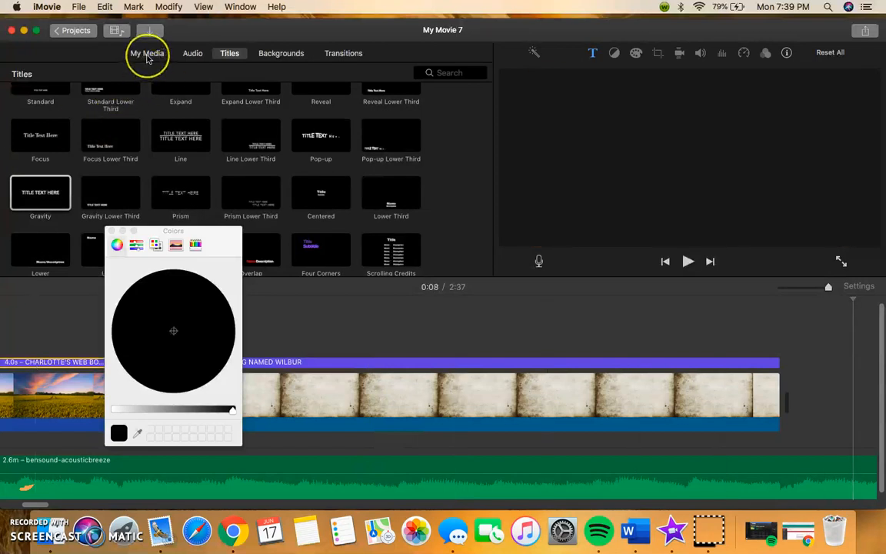
# - Add the Wilbur pig image to the timeline after the Organic background clip
pyautogui.click(148, 54)
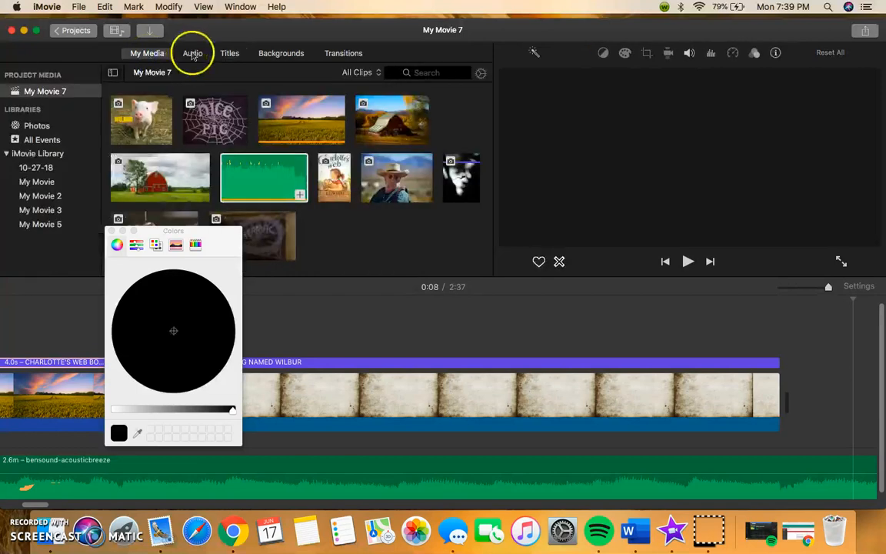
pyautogui.click(156, 119)
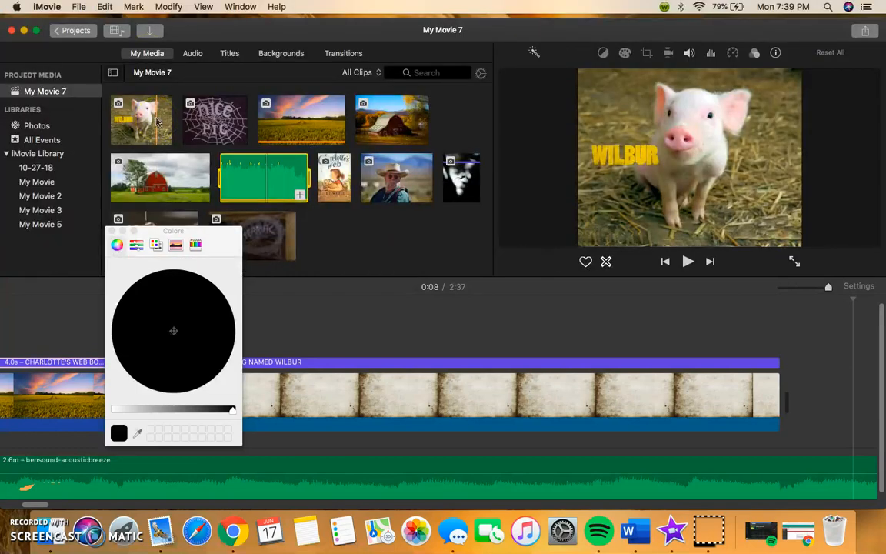
pyautogui.click(156, 119)
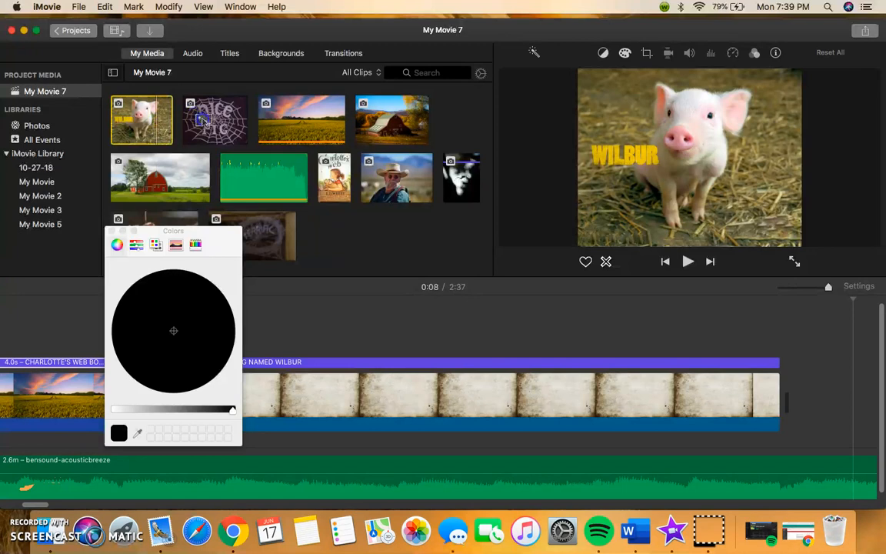
pyautogui.moveTo(162, 116); pyautogui.dragTo(797, 401)
pyautogui.hscroll(7, 797, 401)
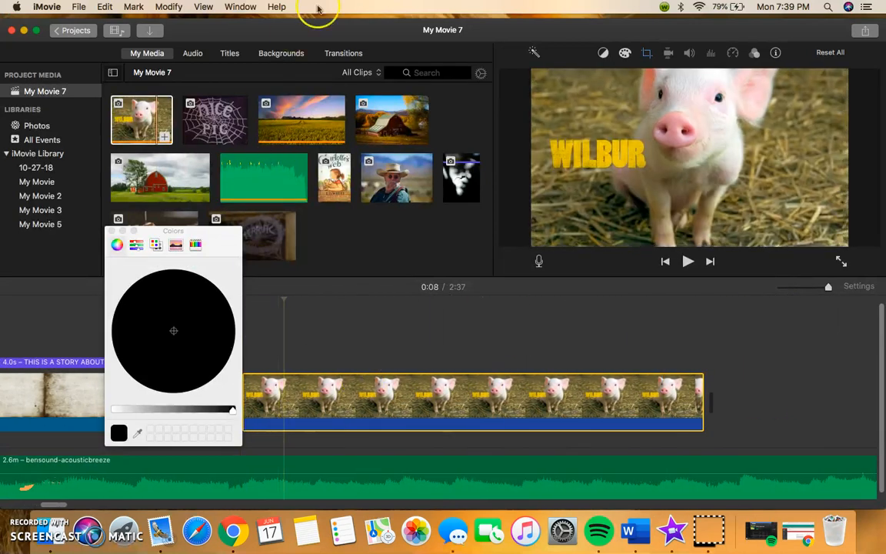
# - Insert a Doorway transition between the Organic background clip and the Wilbur pig clip
pyautogui.click(71, 389)
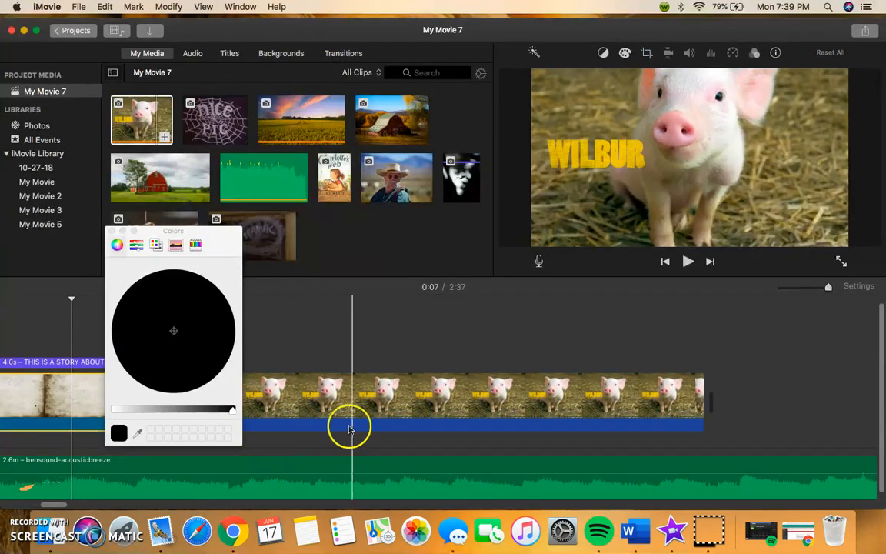
pyautogui.click(343, 53)
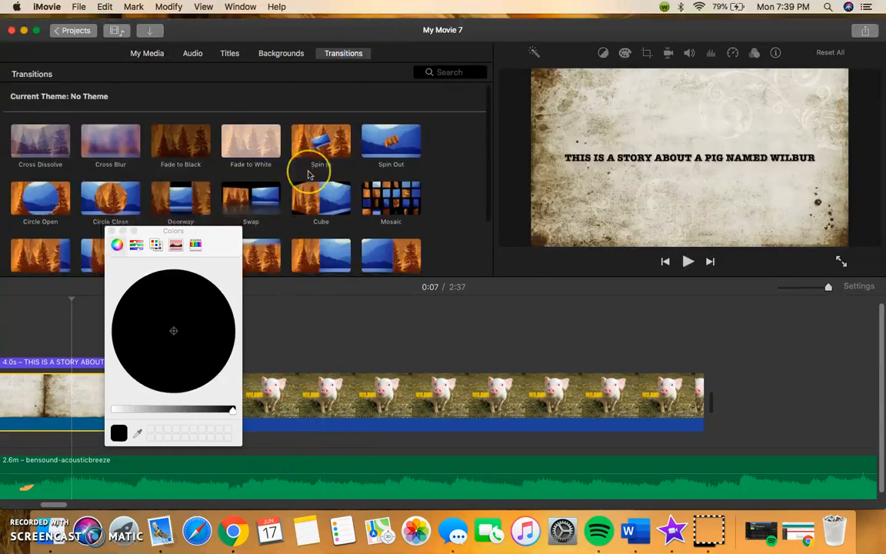
pyautogui.scroll(-2, 308, 175)
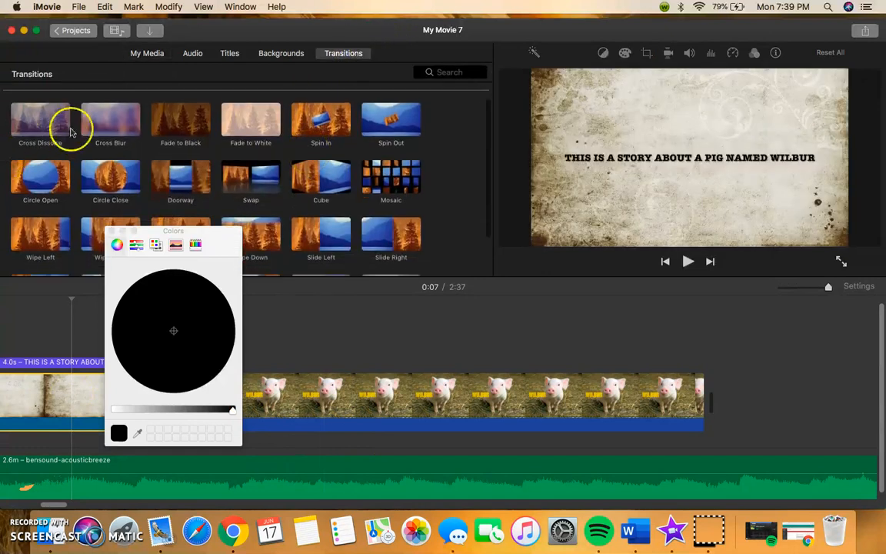
pyautogui.scroll(-2, 110, 181)
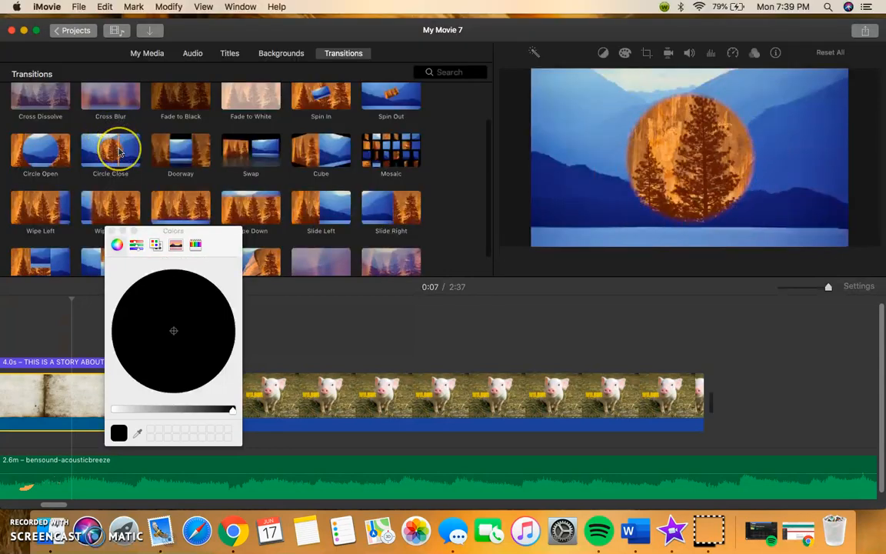
pyautogui.scroll(-2, 121, 151)
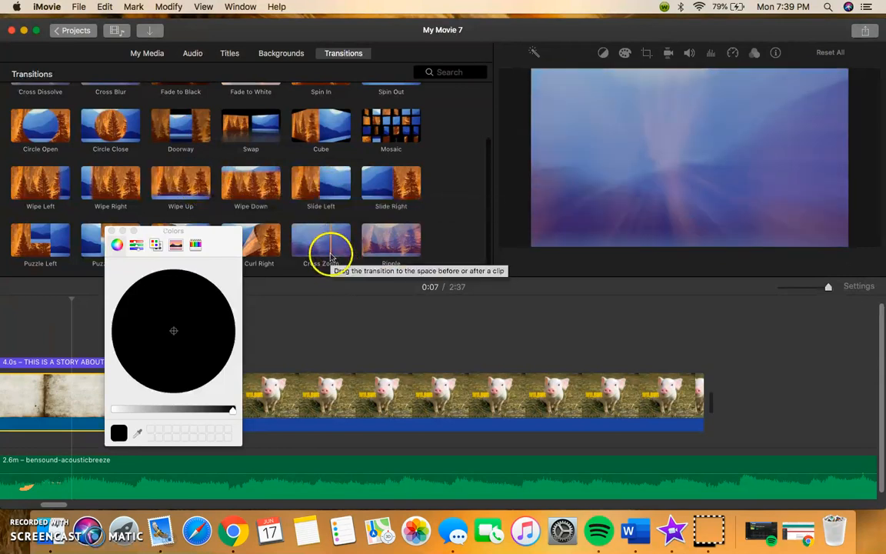
pyautogui.click(112, 231)
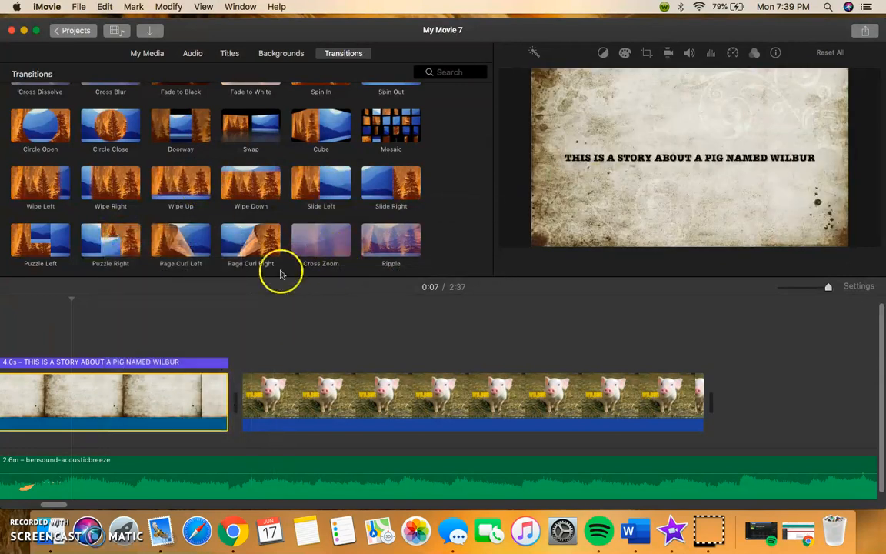
pyautogui.scroll(3, 119, 199)
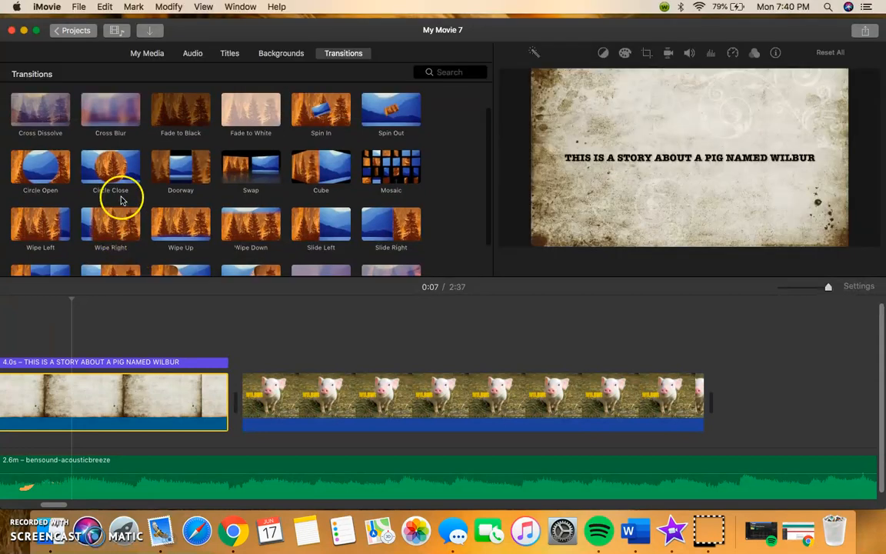
pyautogui.moveTo(178, 164); pyautogui.dragTo(170, 406)
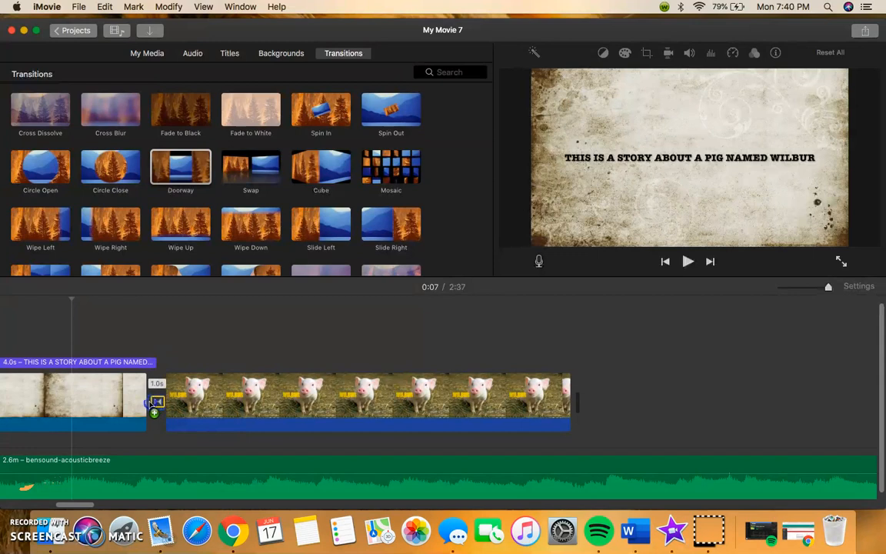
pyautogui.moveTo(151, 403); pyautogui.dragTo(152, 403)
pyautogui.hscroll(-10, 63, 398)
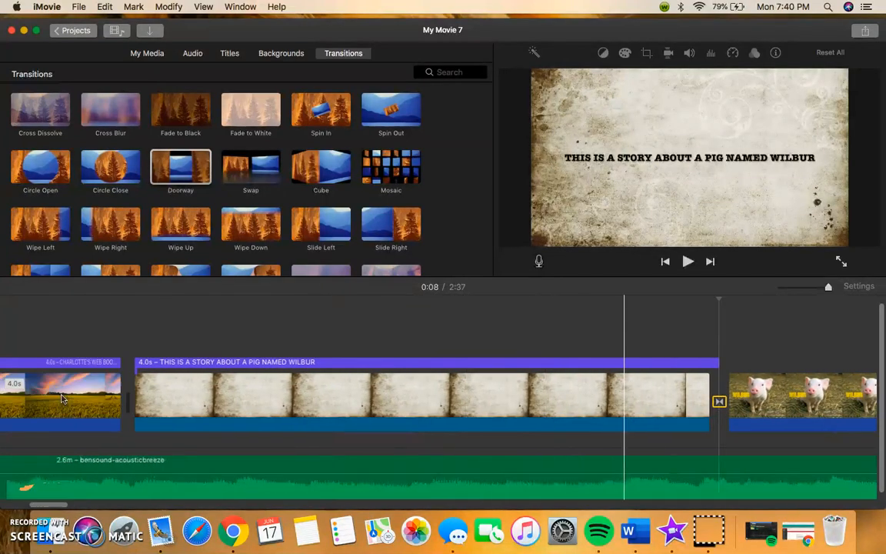
# - Play the timeline to preview the story title and the transition into the Wilbur clip
pyautogui.click(270, 392)
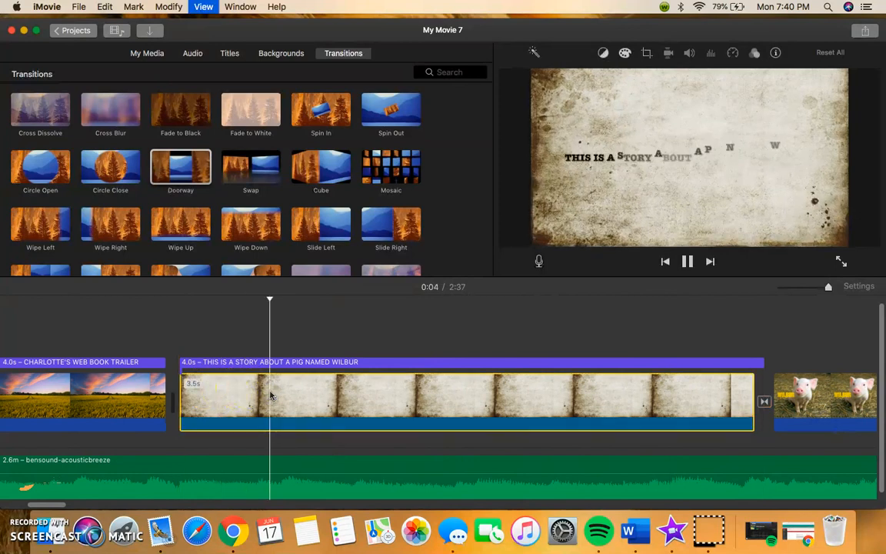
pyautogui.hscroll(4, 626, 344)
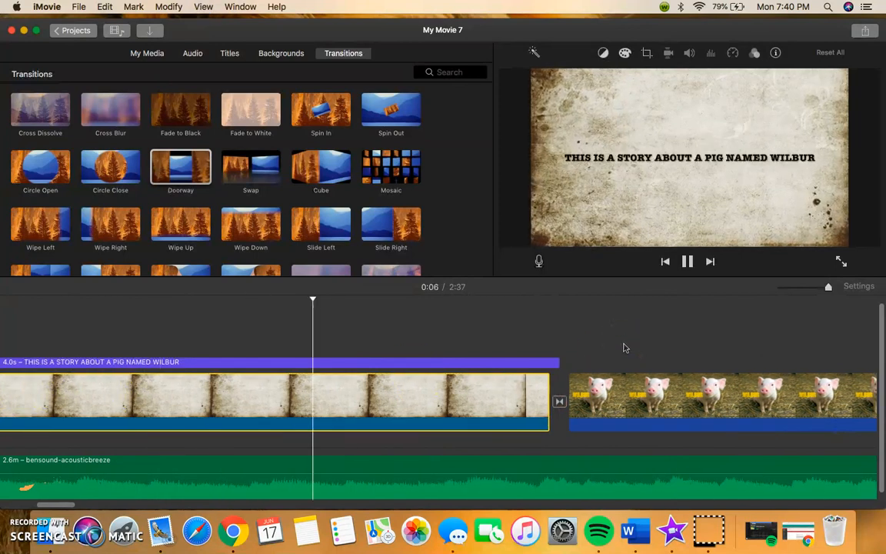
pyautogui.hscroll(5, 626, 348)
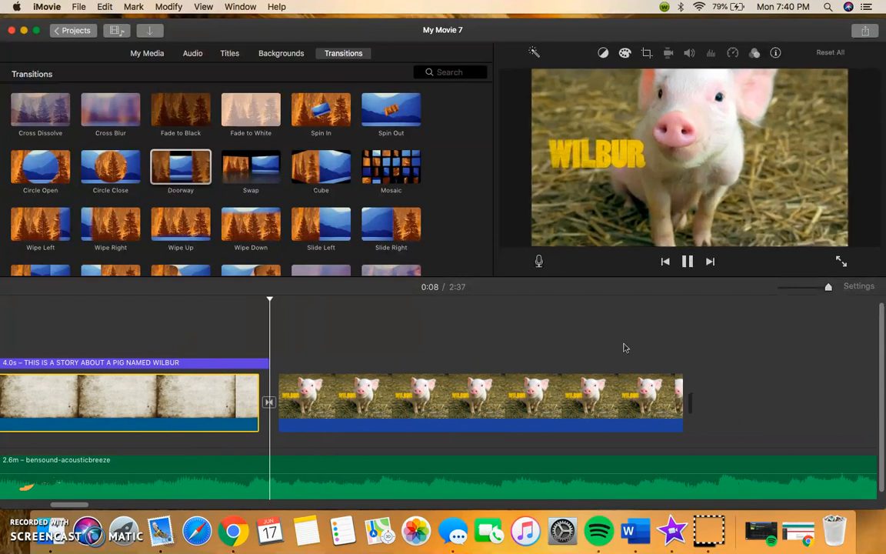
pyautogui.hscroll(1, 625, 348)
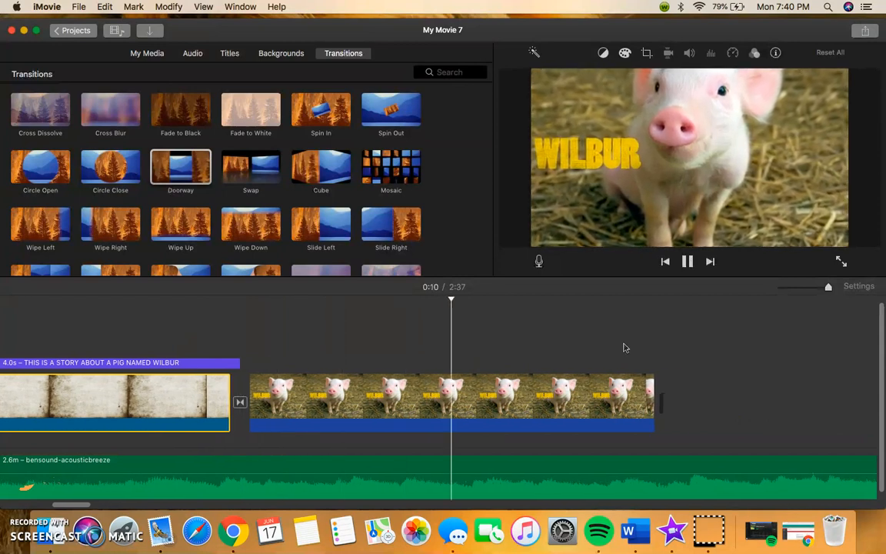
# - Lengthen the Wilbur pig clip by extending its end edge
pyautogui.click(637, 404)
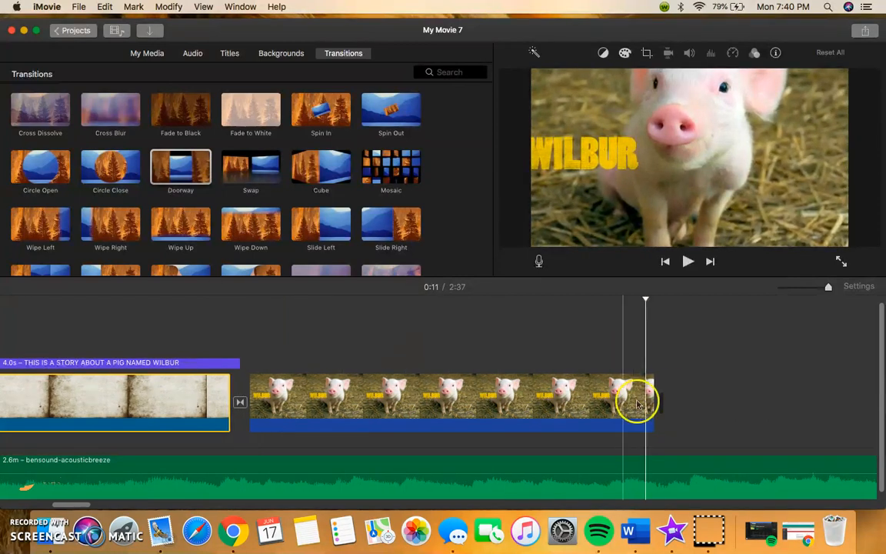
pyautogui.click(652, 401)
pyautogui.moveTo(653, 401); pyautogui.dragTo(682, 405)
pyautogui.click(449, 359)
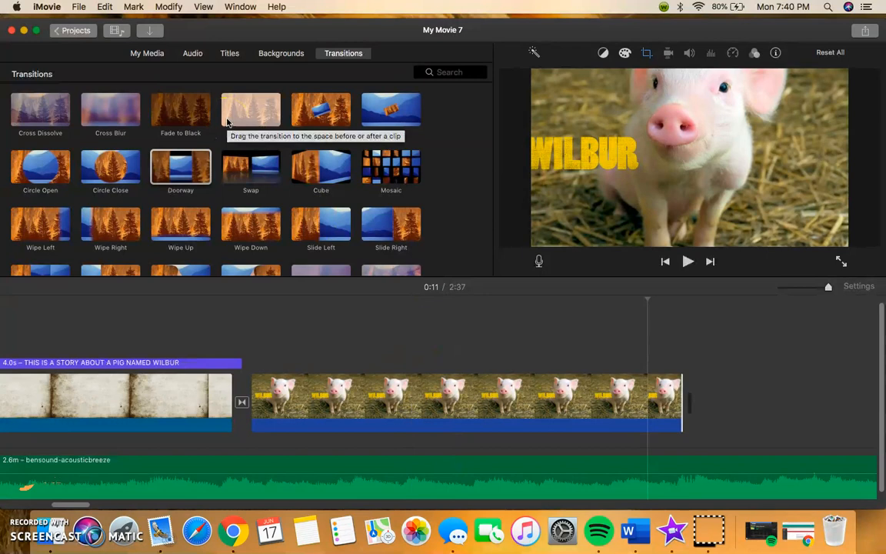
pyautogui.click(123, 233)
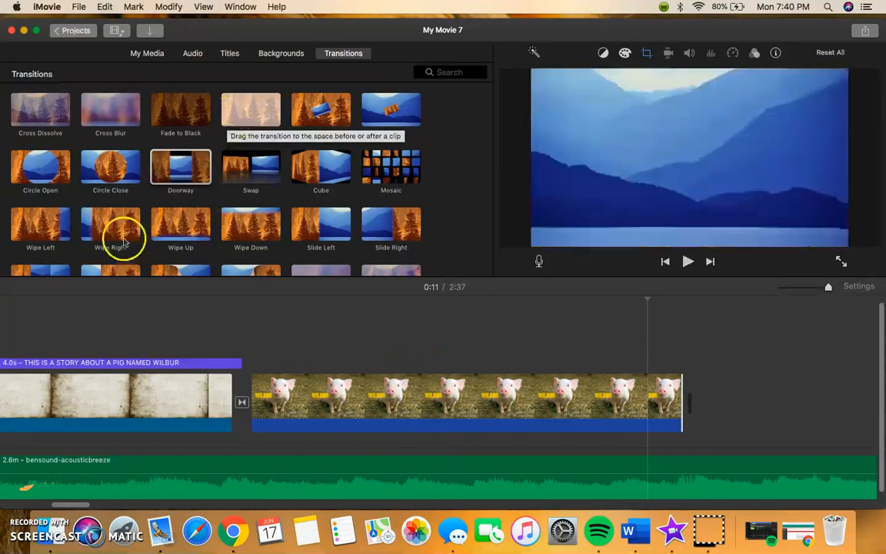
pyautogui.hscroll(-10, 291, 389)
pyautogui.hscroll(-5, 291, 394)
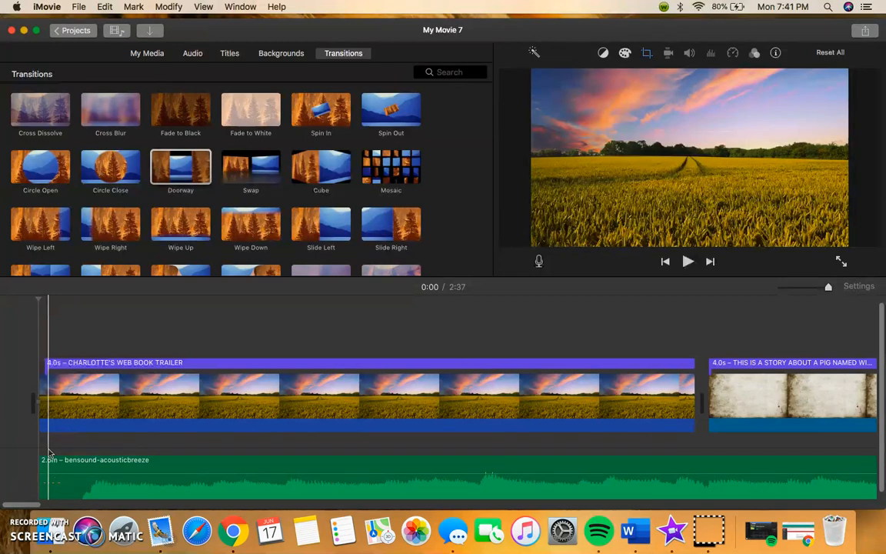
pyautogui.rightClick(197, 479)
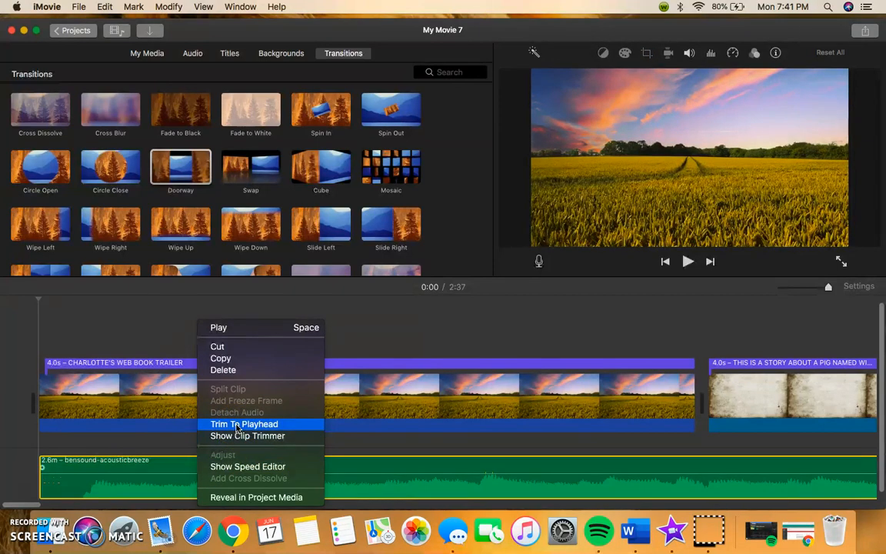
pyautogui.click(146, 395)
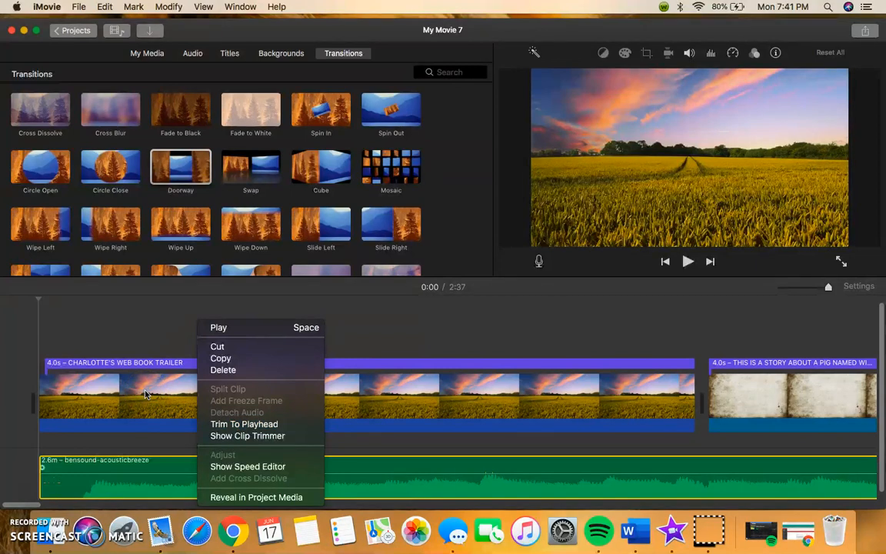
pyautogui.click(458, 388)
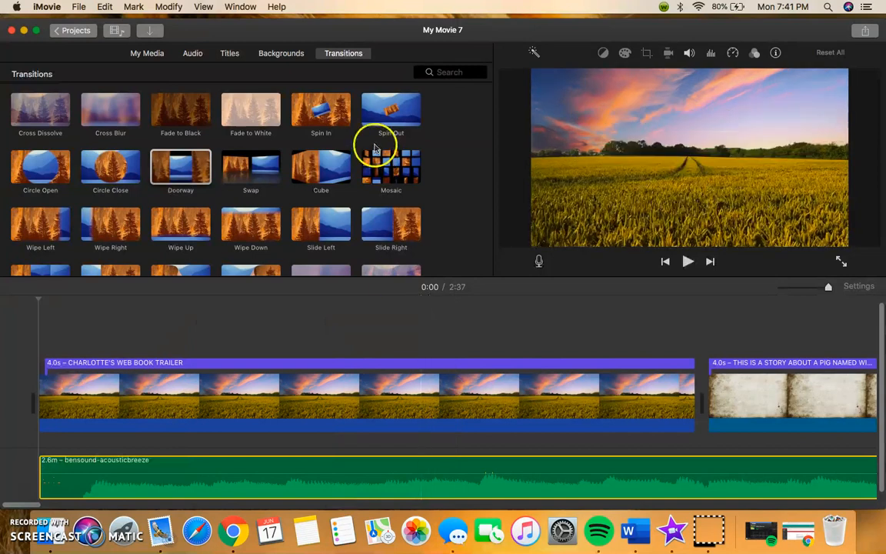
# - Add a Scrolling Credits title at the end of the movie after the Wilbur clip
pyautogui.click(229, 54)
pyautogui.scroll(-5, 265, 171)
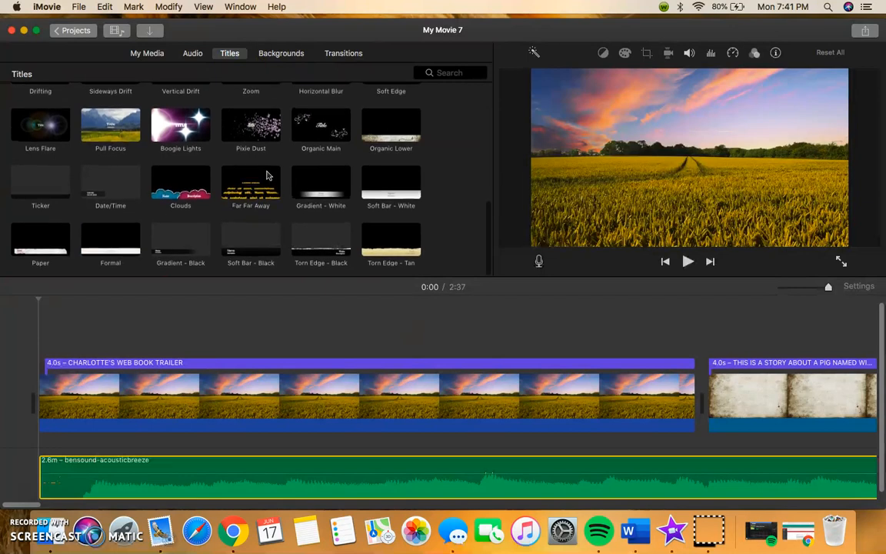
pyautogui.scroll(2, 372, 156)
pyautogui.scroll(2, 372, 161)
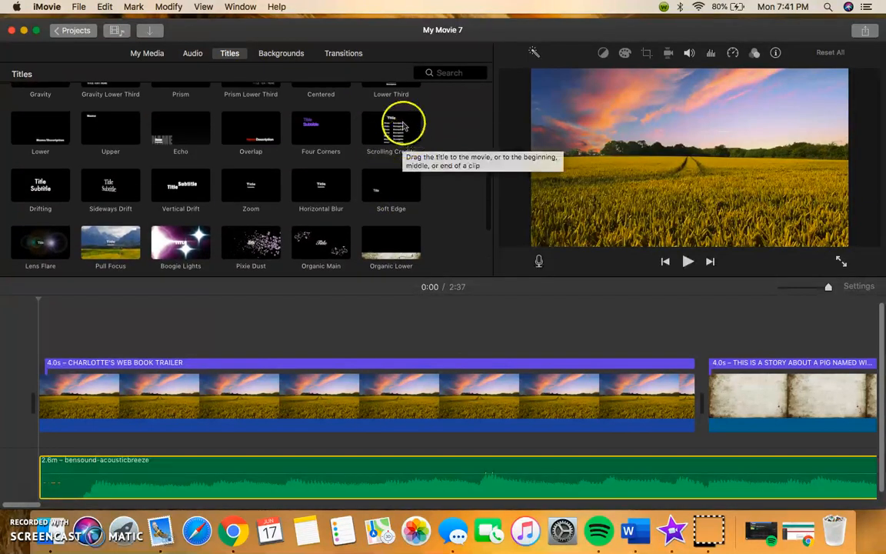
pyautogui.moveTo(404, 124); pyautogui.dragTo(750, 368)
pyautogui.moveTo(389, 131); pyautogui.dragTo(67, 402)
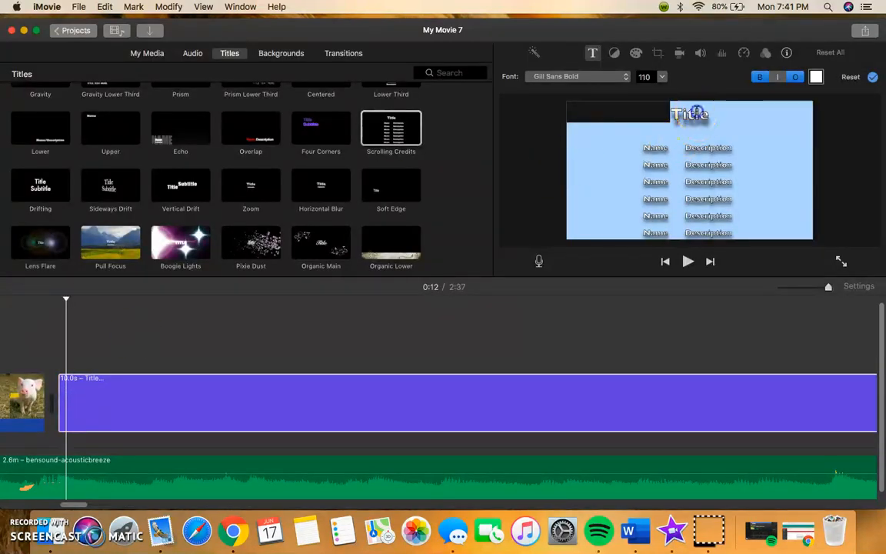
# - Change the credits heading text to Credits
pyautogui.press('BackSpace')
pyautogui.press('BackSpace')
pyautogui.press('BackSpace')
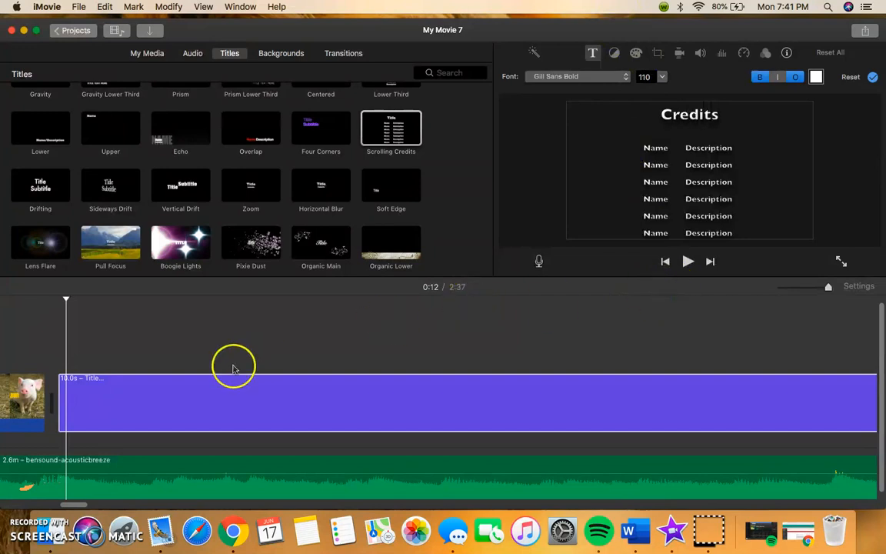
pyautogui.hscroll(-15, 234, 371)
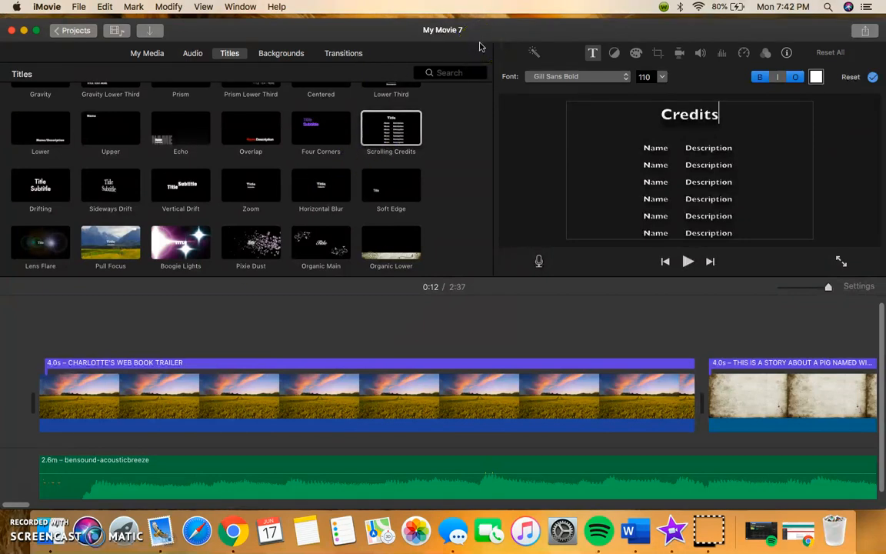
pyautogui.click(77, 8)
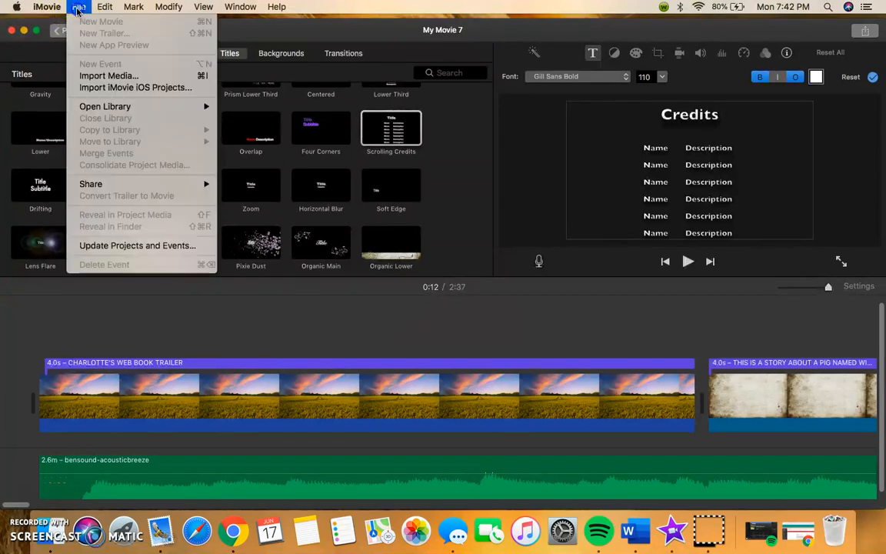
pyautogui.click(64, 326)
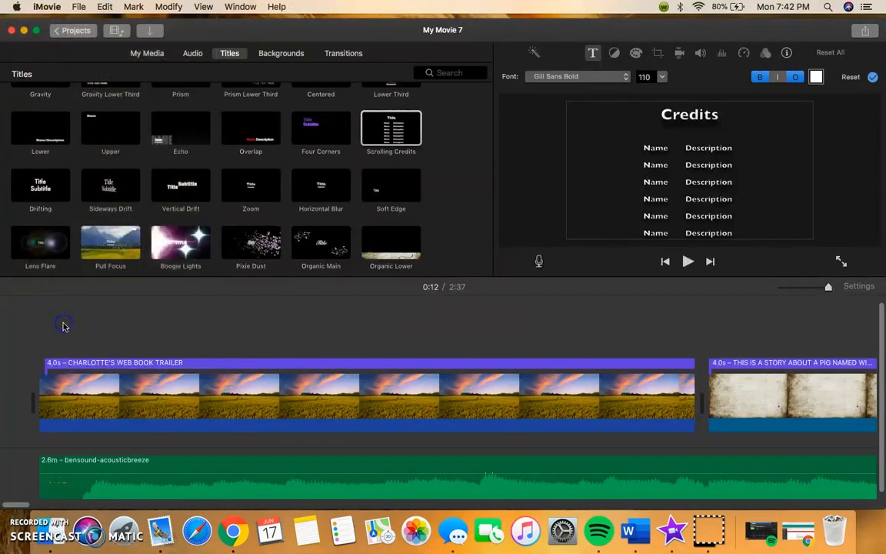
pyautogui.hscroll(3, 65, 327)
pyautogui.scroll(-1, 183, 249)
pyautogui.click(410, 157)
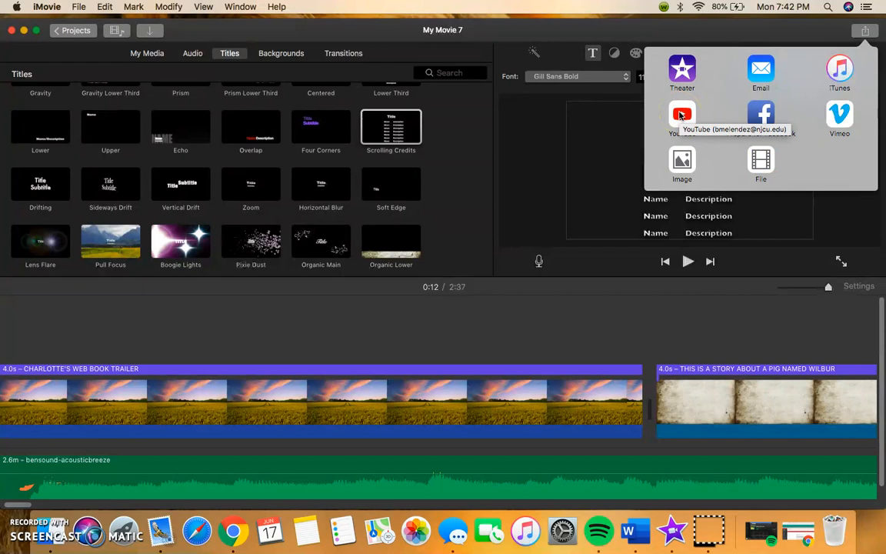
pyautogui.click(865, 30)
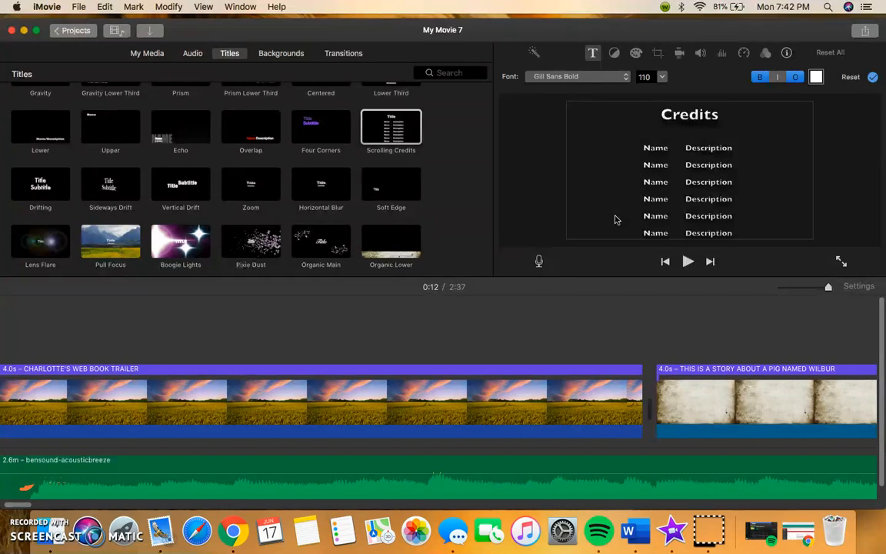
pyautogui.click(25, 487)
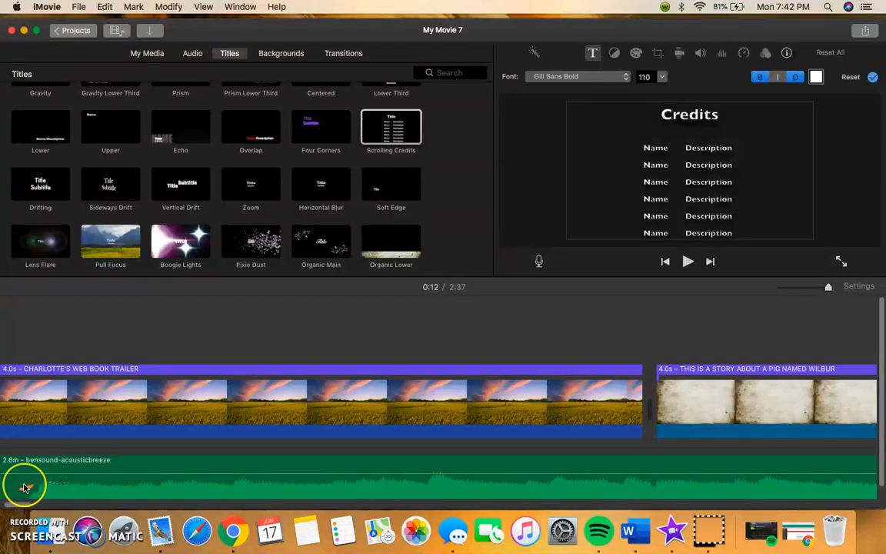